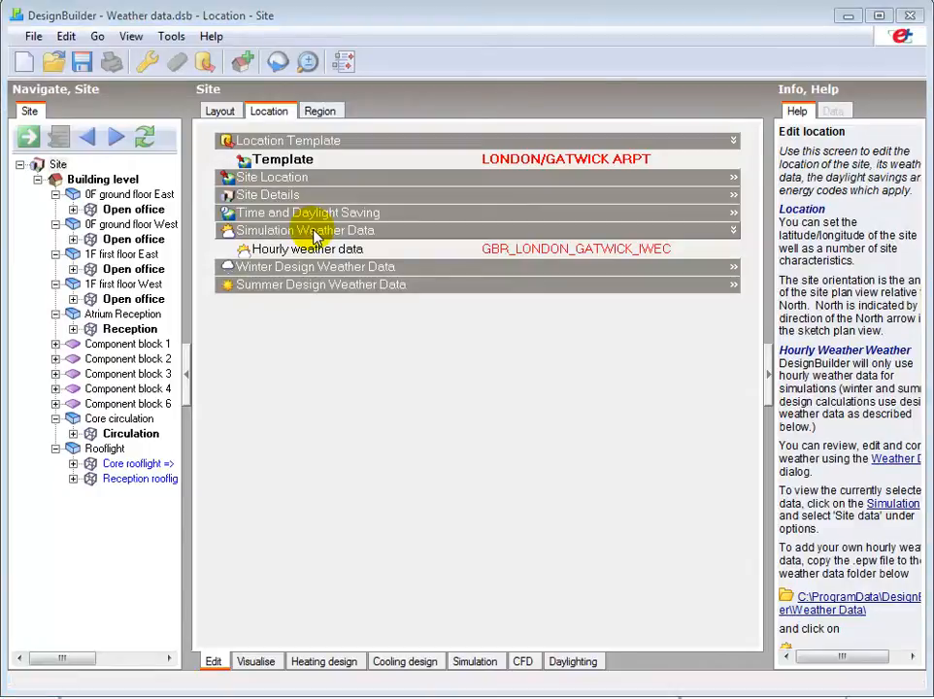
Open the simulation weather data charts for the site and widen the chart area.
click(474, 664)
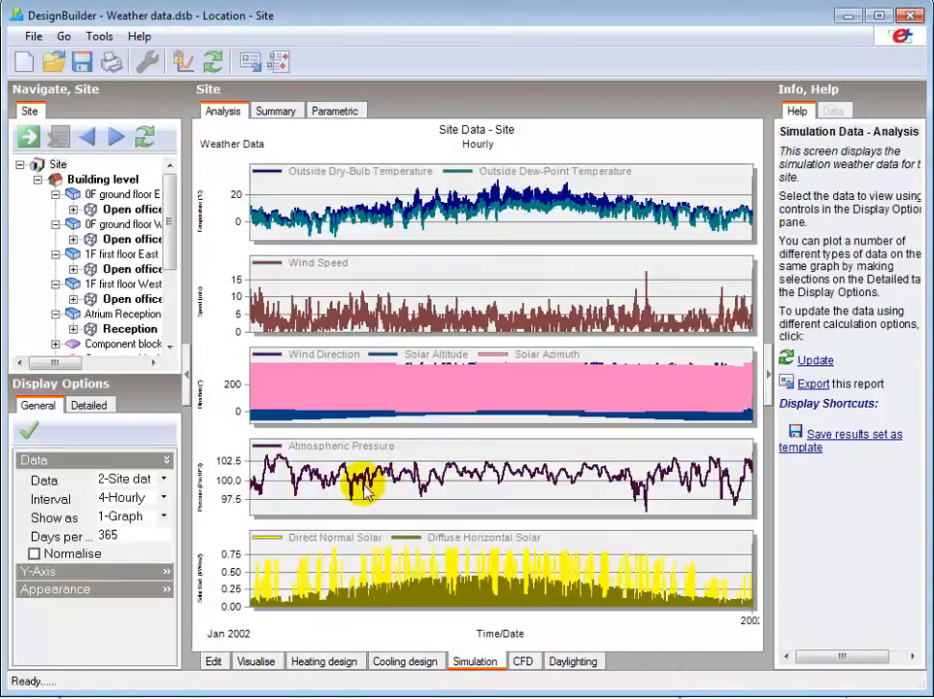
click(164, 480)
click(164, 480)
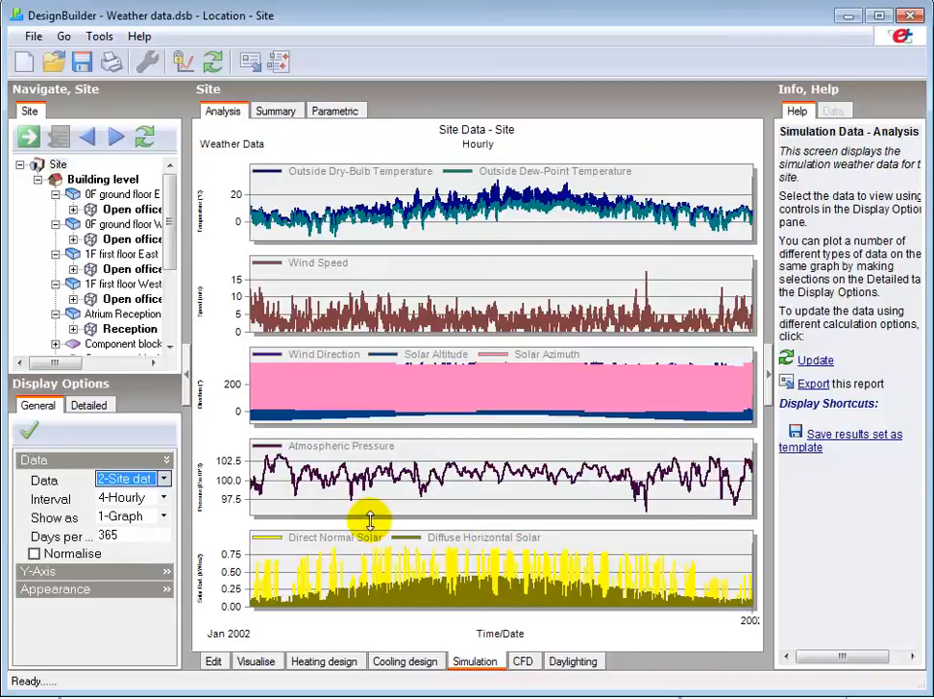
click(768, 384)
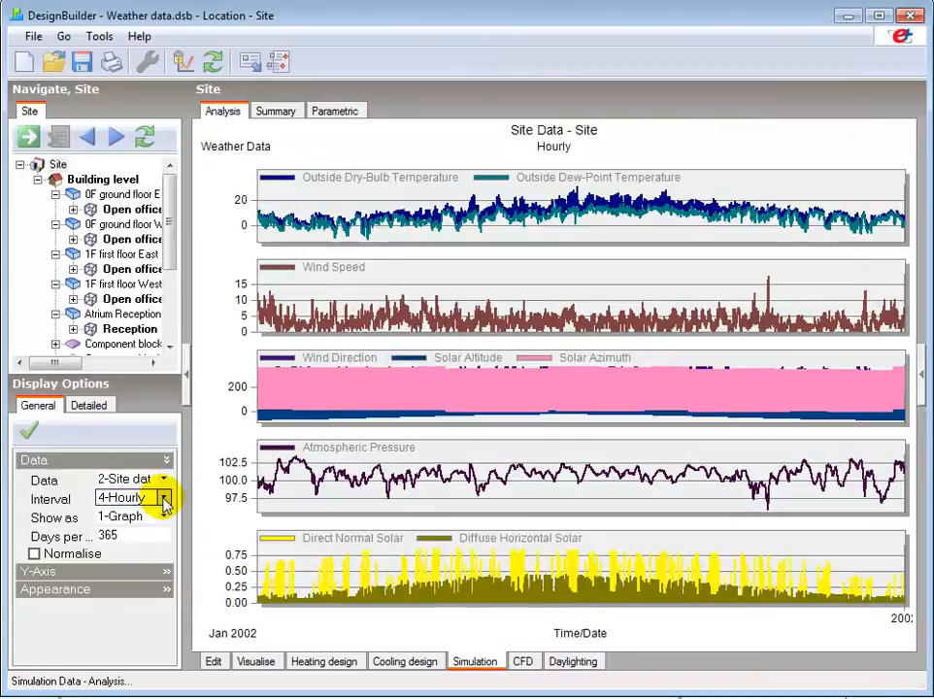
Show 31 days per page in the weather data charts and scroll forward through the year.
click(125, 534)
text(31)
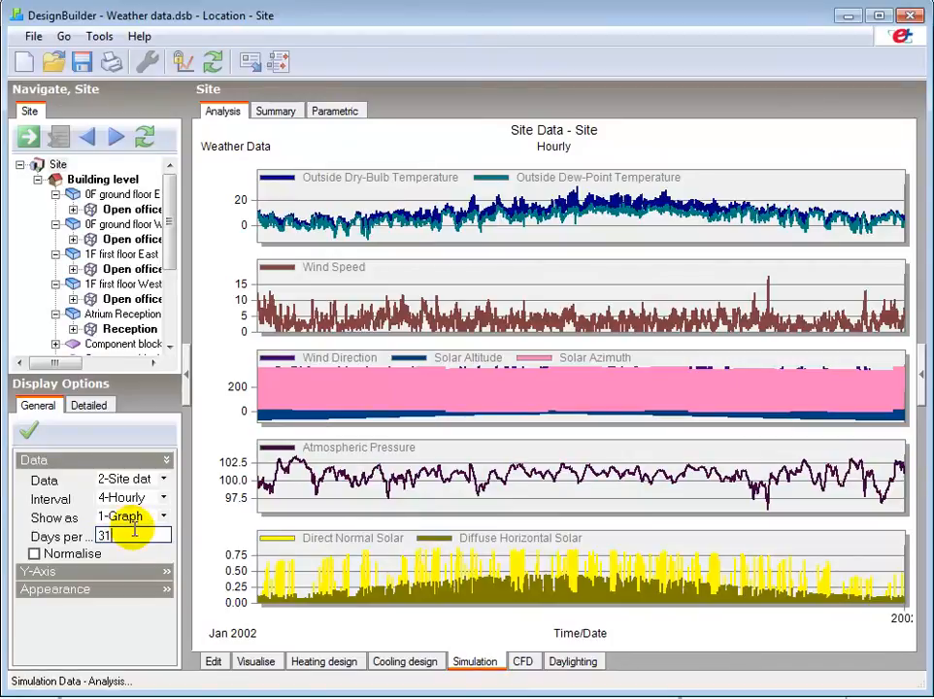
key(Return)
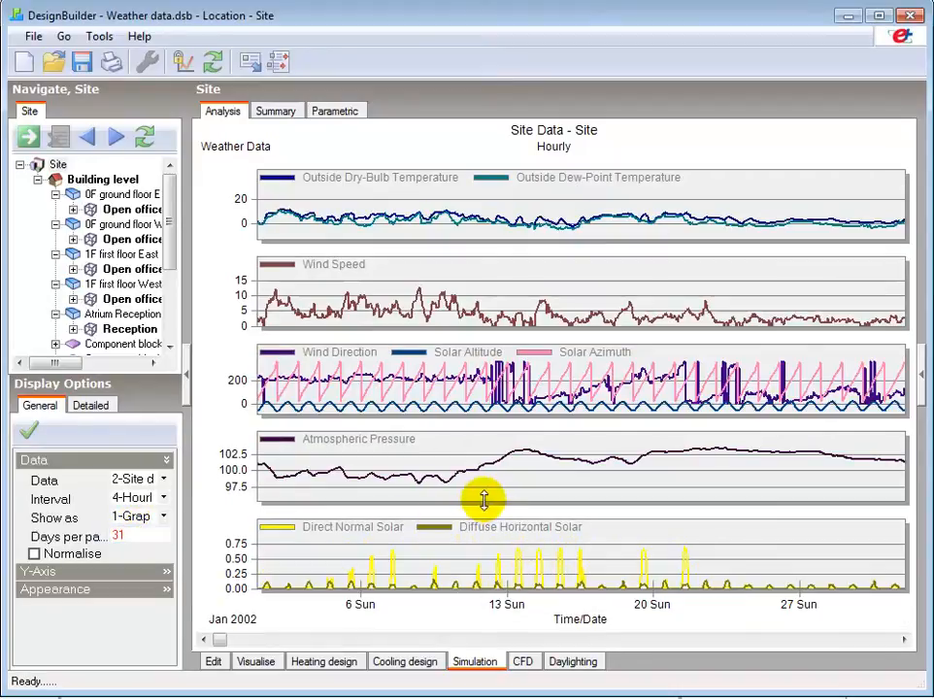
click(876, 642)
click(875, 643)
click(873, 642)
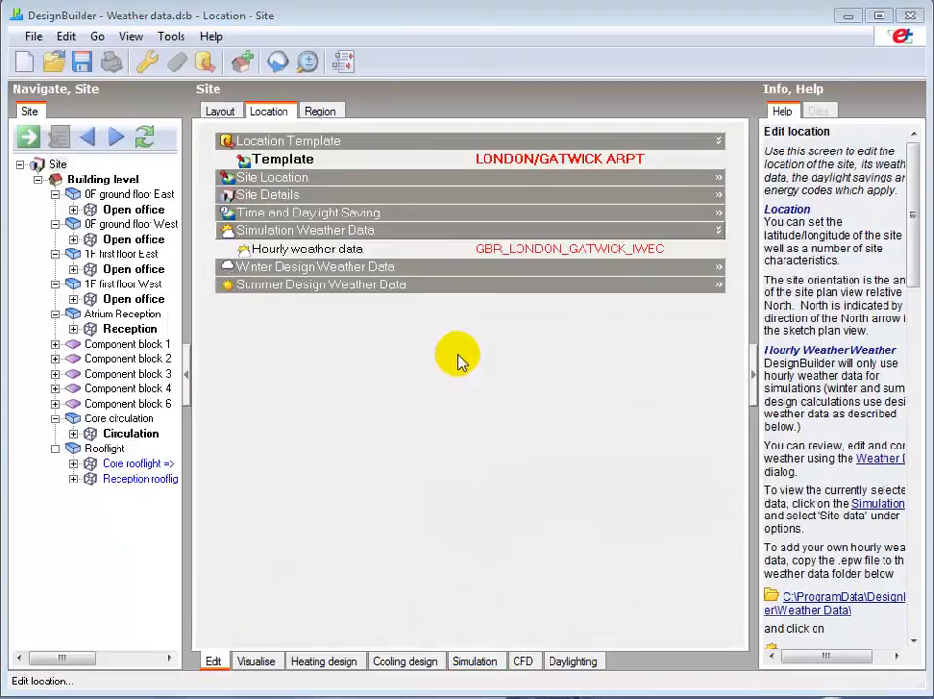
Browse the list of available hourly weather files and close it without changing the selection.
click(525, 250)
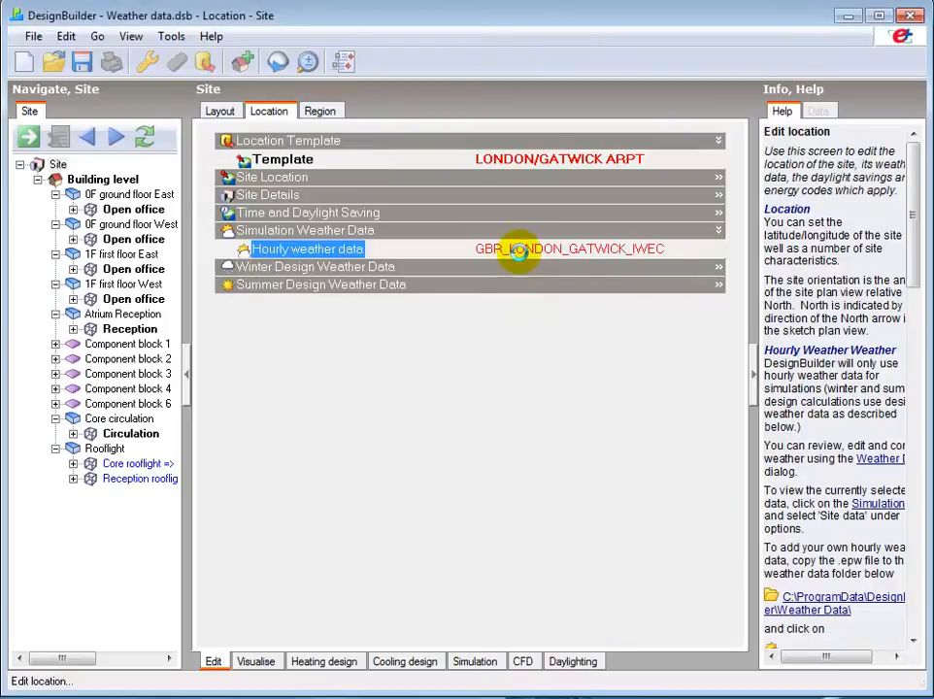
click(714, 253)
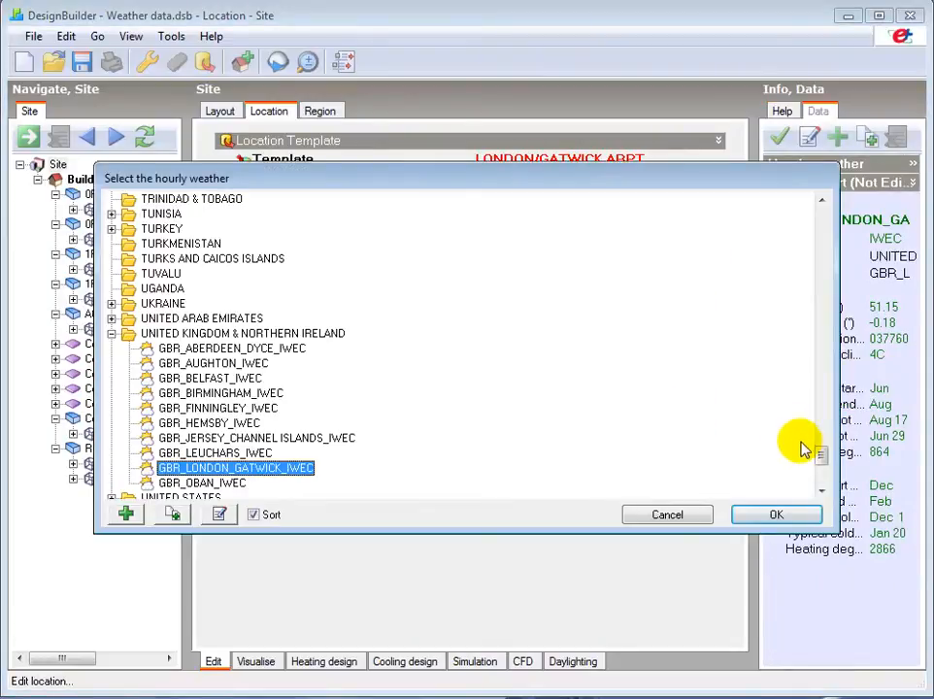
mouse_move(823, 456)
mouse_down()
mouse_move(826, 215)
mouse_move(825, 476)
mouse_up()
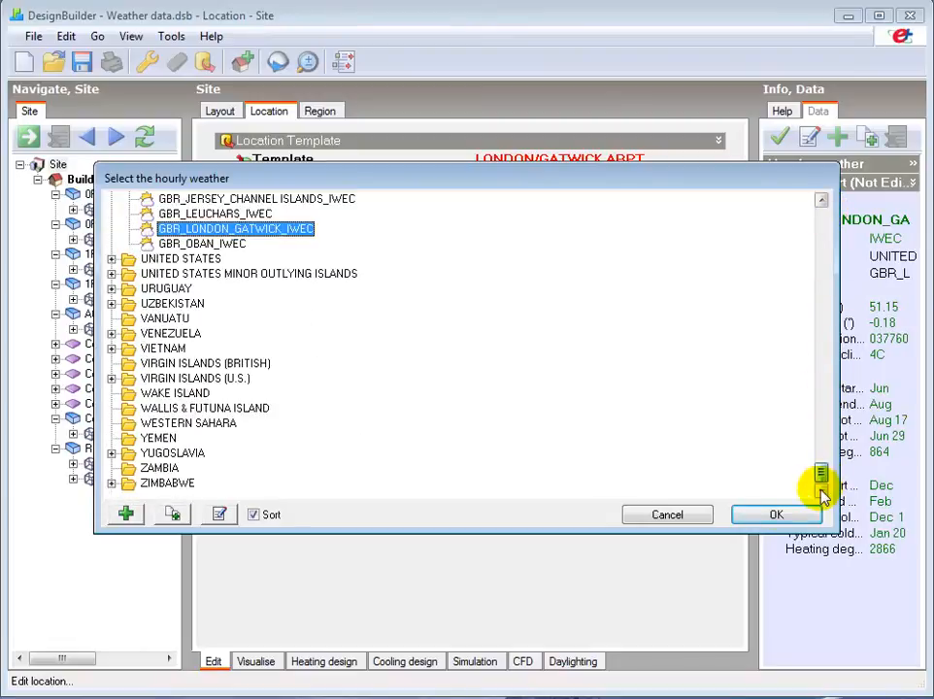
click(680, 516)
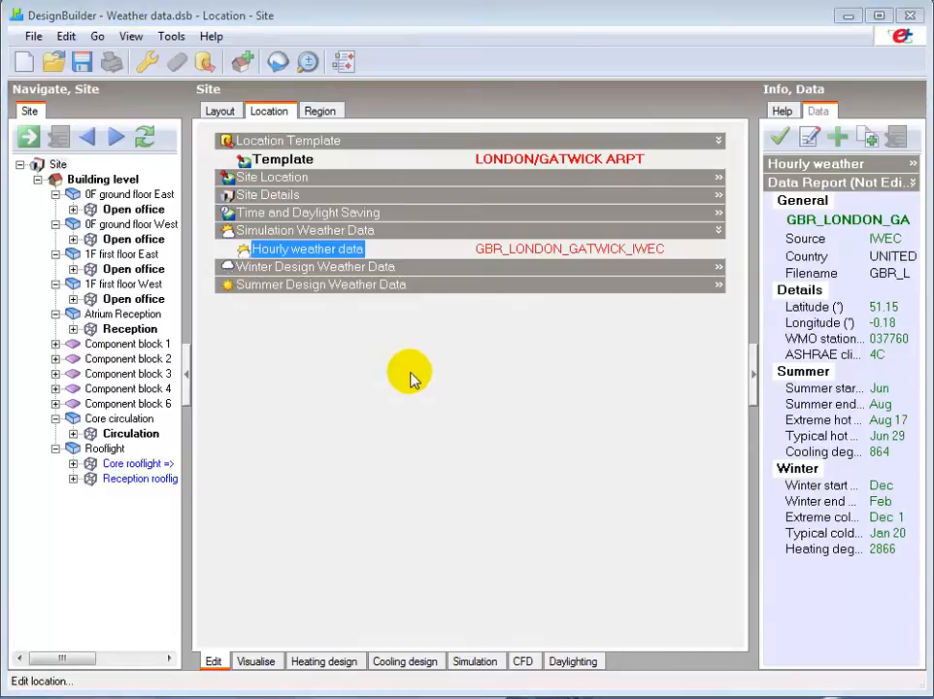
Change the location template to BIRMINGHAM AIRPORT and confirm downloading its hourly weather data.
click(485, 160)
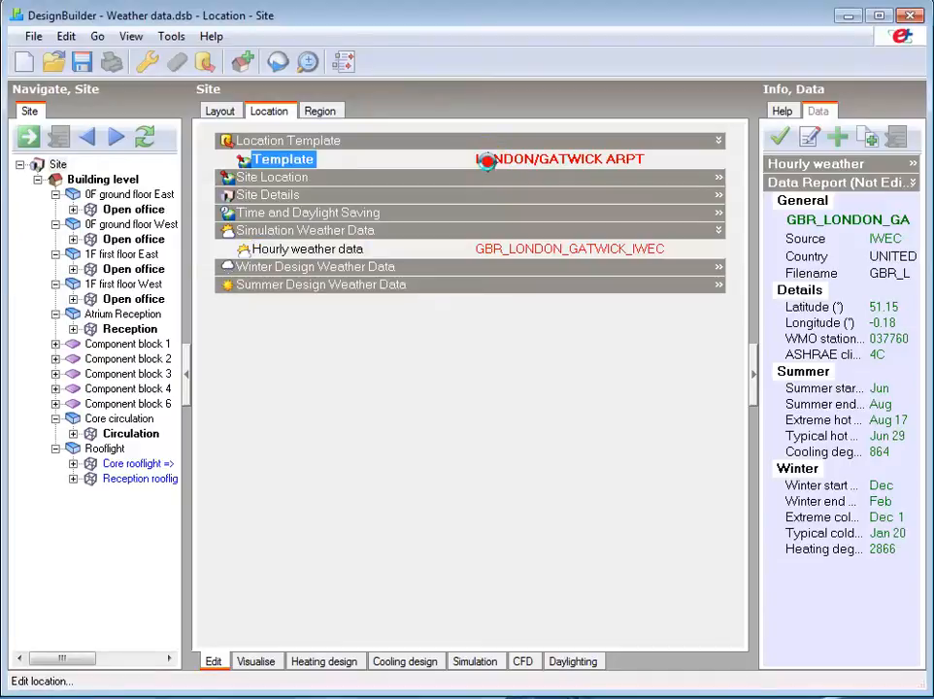
click(714, 164)
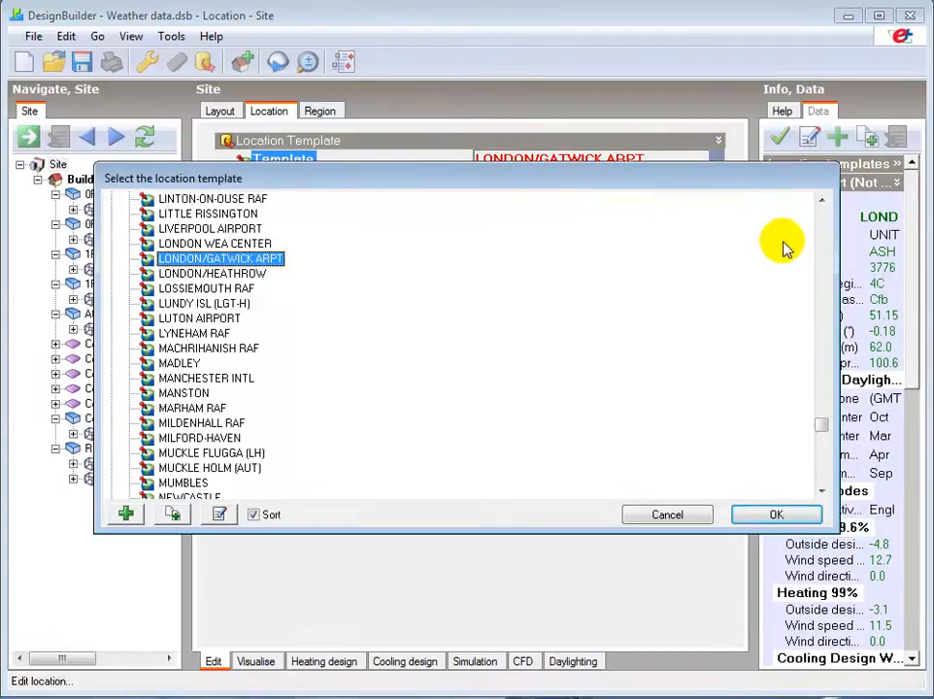
drag(826, 437, 823, 374)
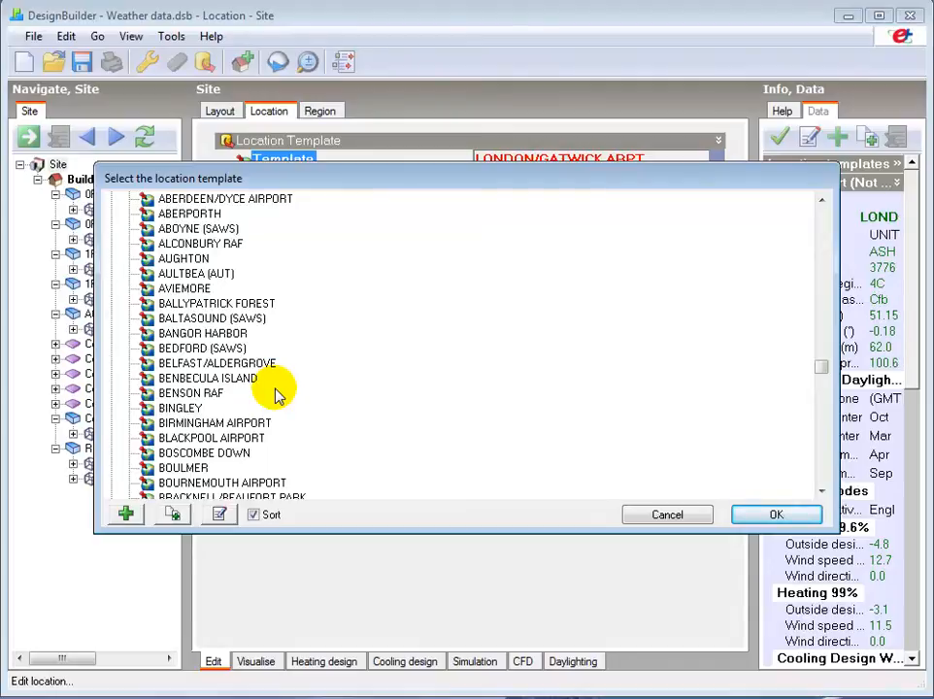
click(206, 425)
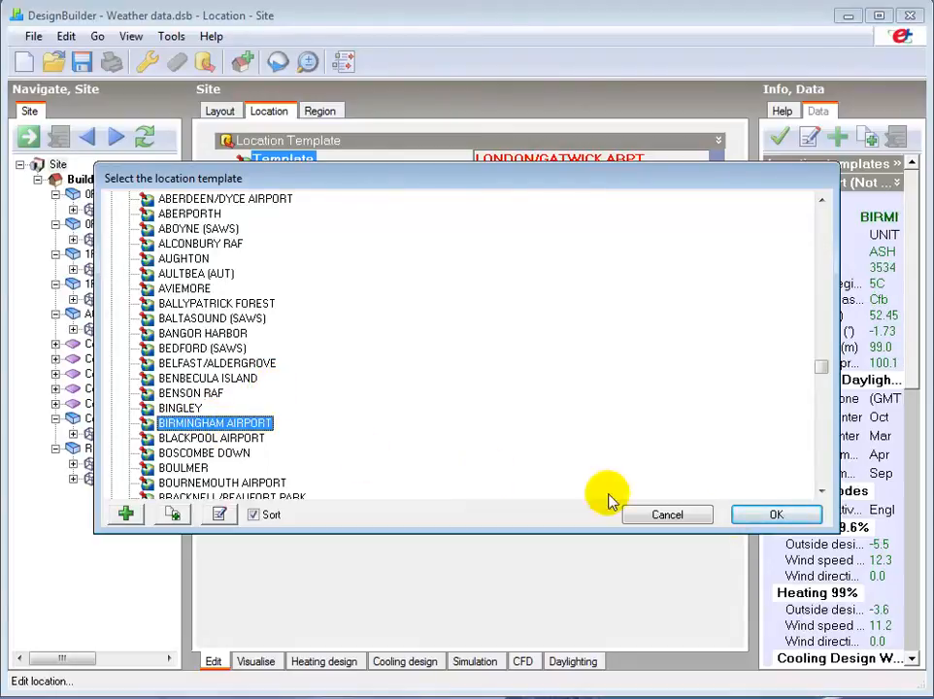
click(774, 515)
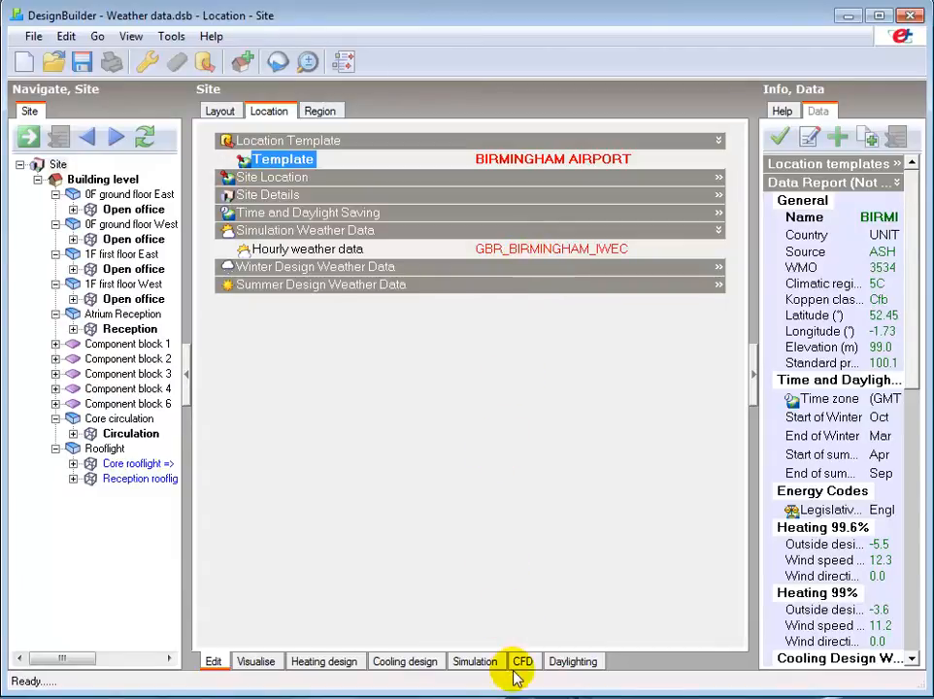
click(472, 662)
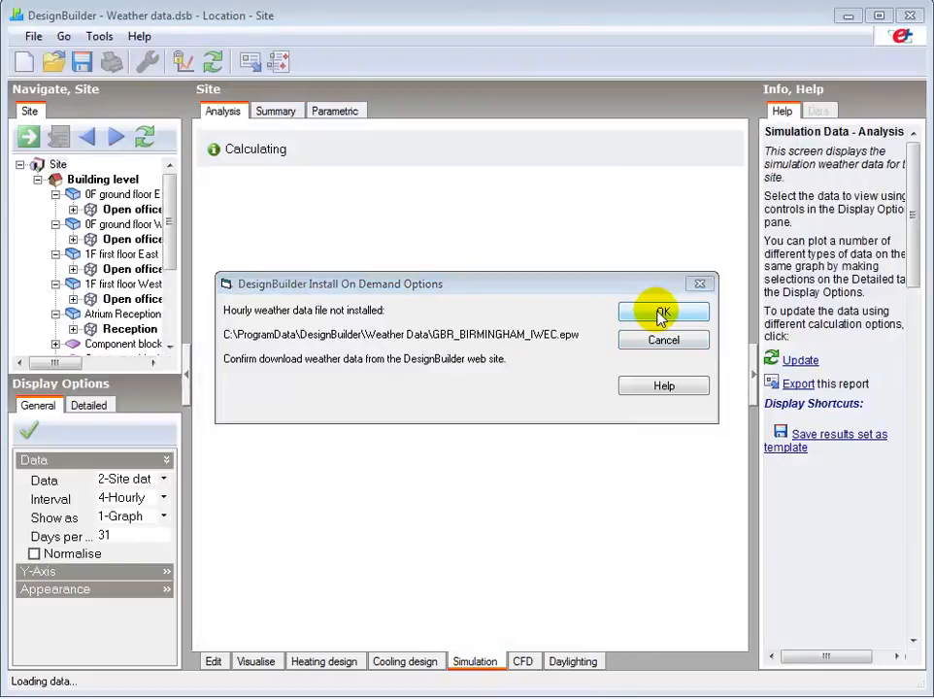
click(661, 315)
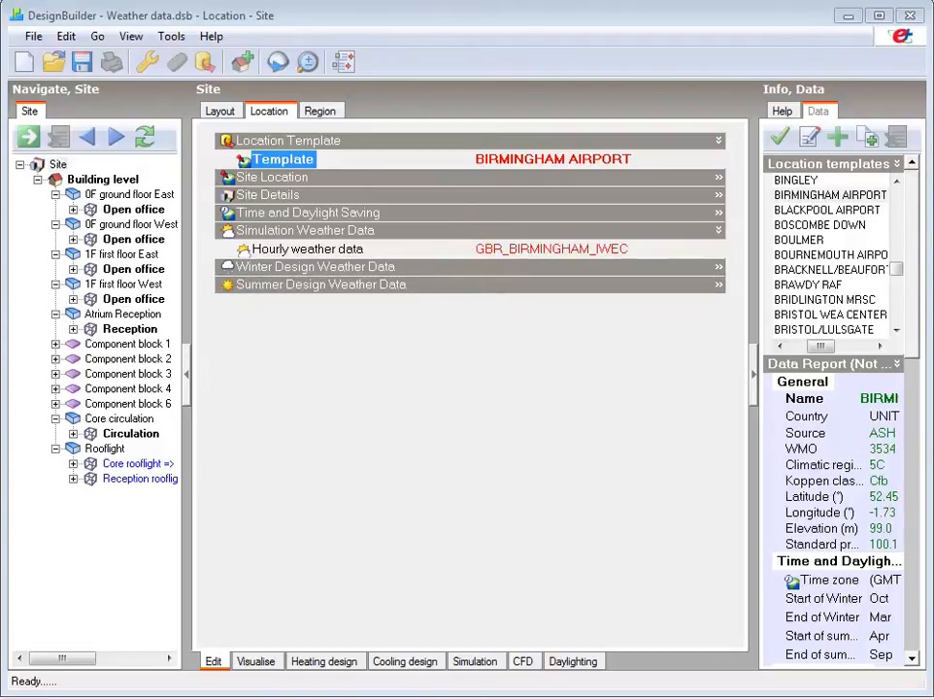
Open the weather data folder, copy the name of GBR_Birmingham-Elmdon_CIBSE-DSY.epw, and close the folder window.
click(31, 35)
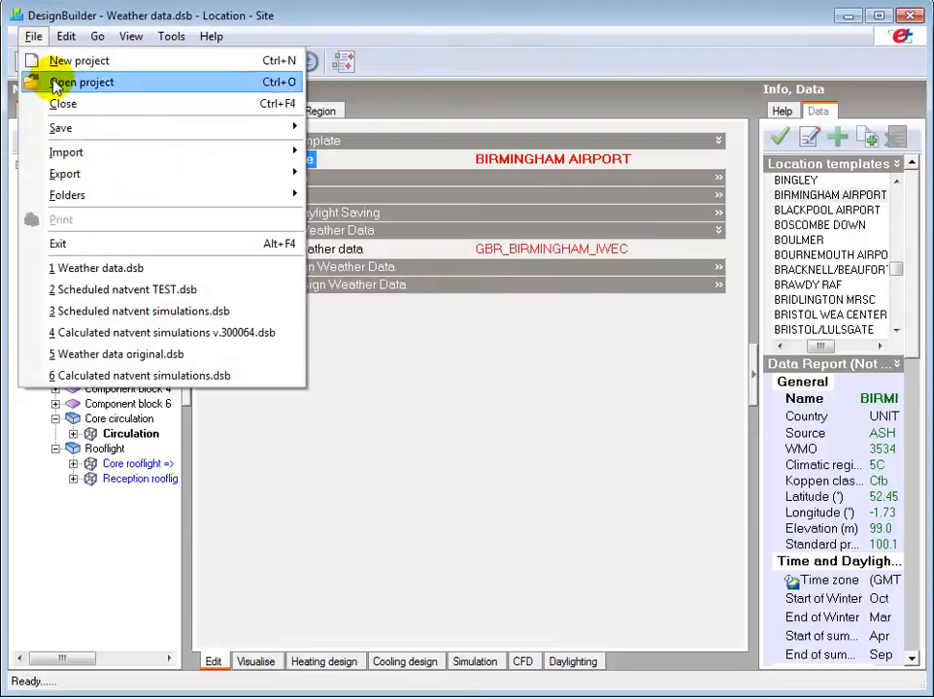
mouse_move(67, 195)
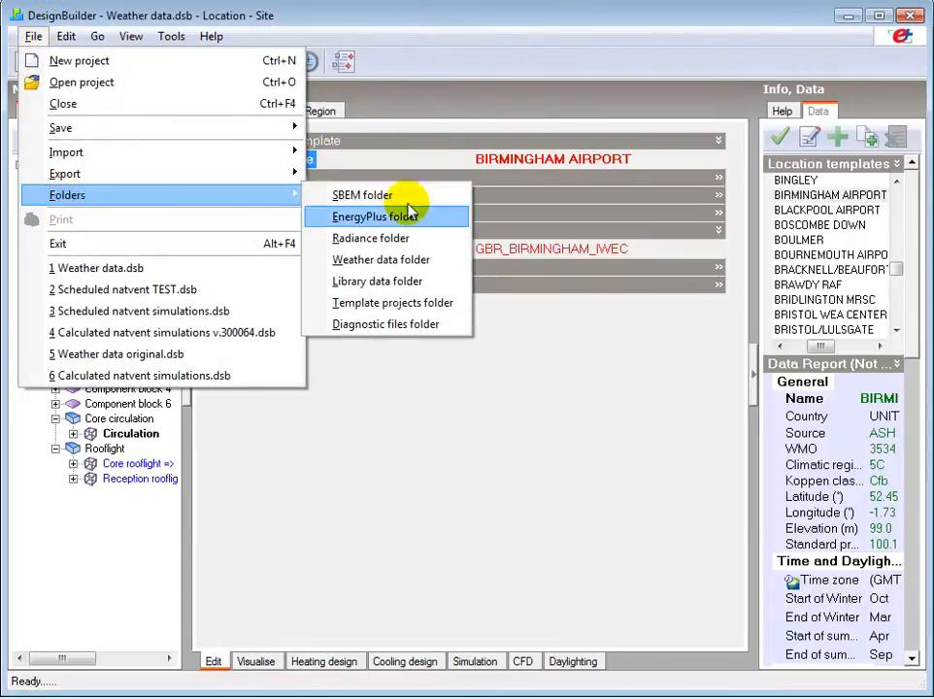
click(366, 264)
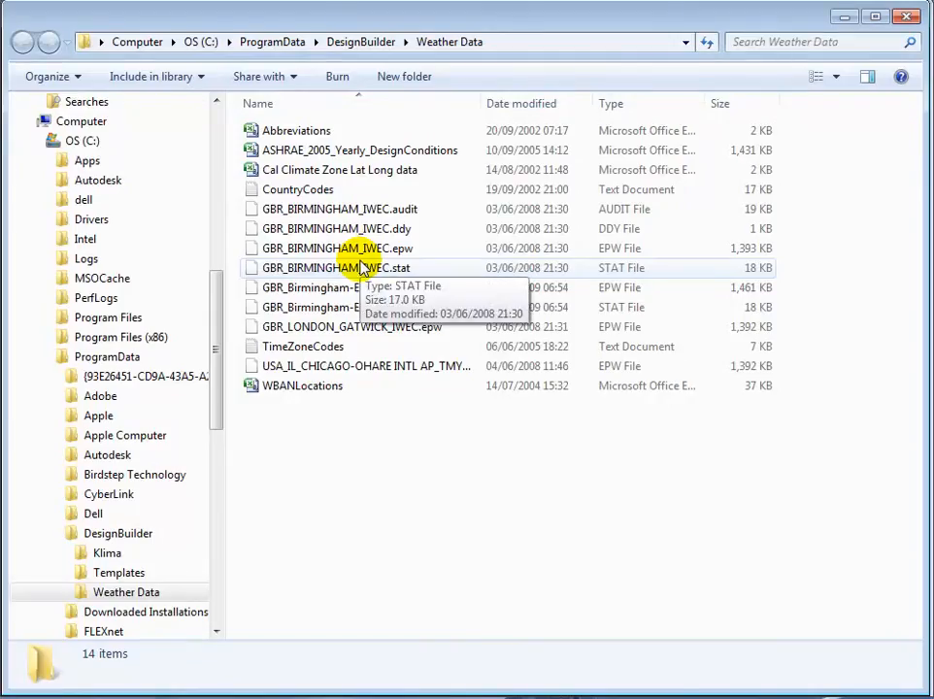
click(315, 289)
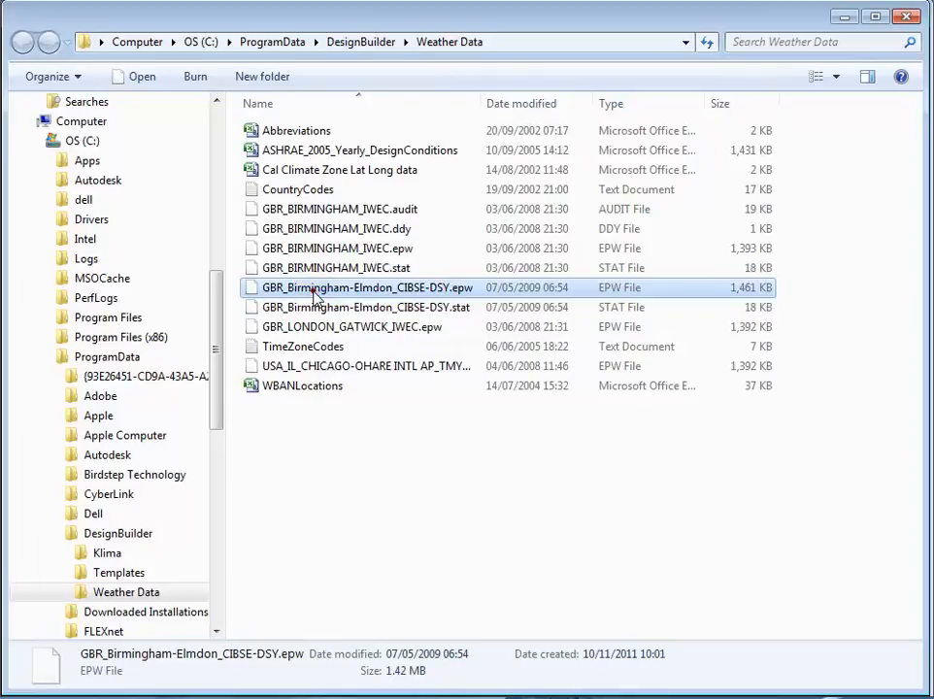
click(315, 290)
right_click(316, 289)
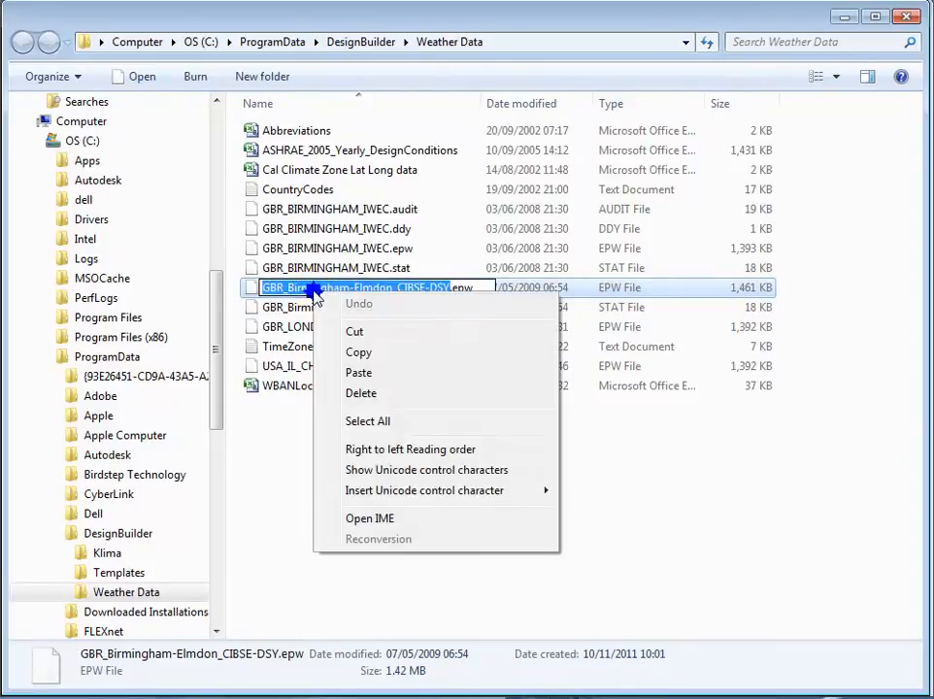
click(359, 353)
click(250, 292)
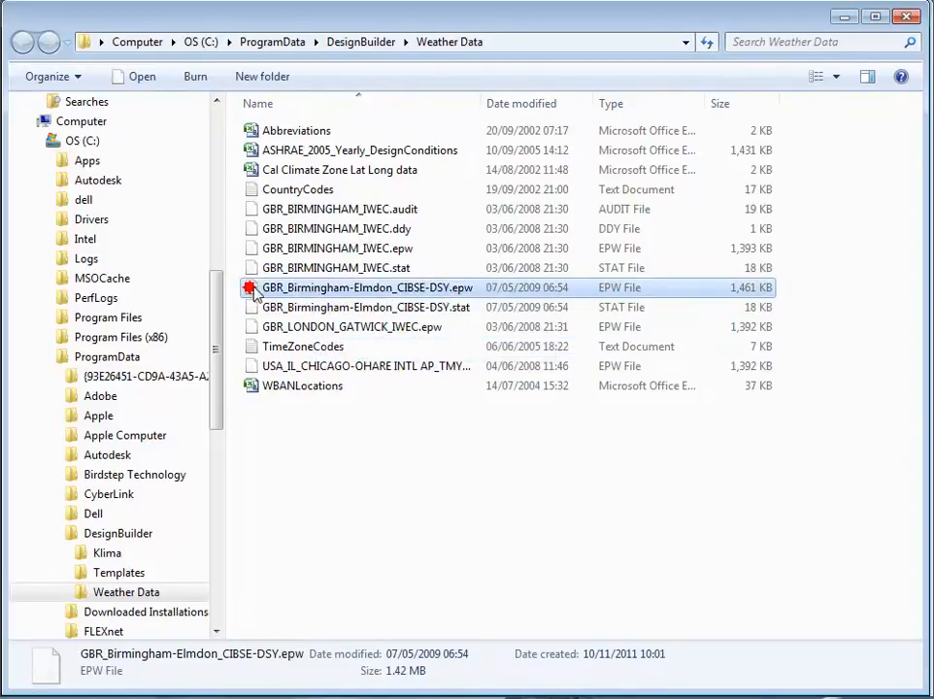
click(905, 19)
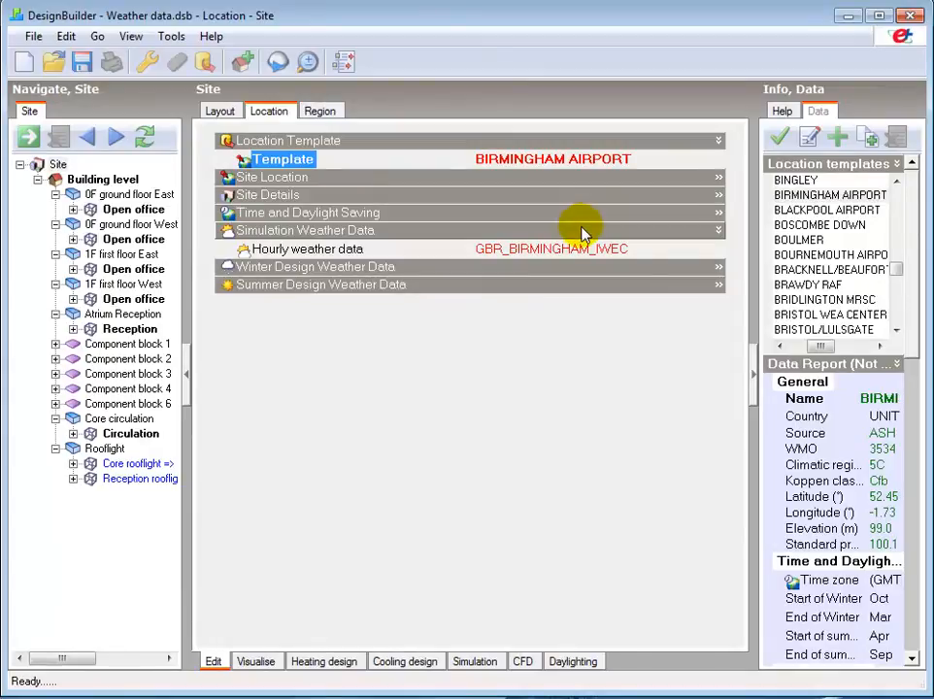
Add a new hourly weather item and name it GBR_Birmingham-Elmdon_CIBSE-DSY.
click(528, 249)
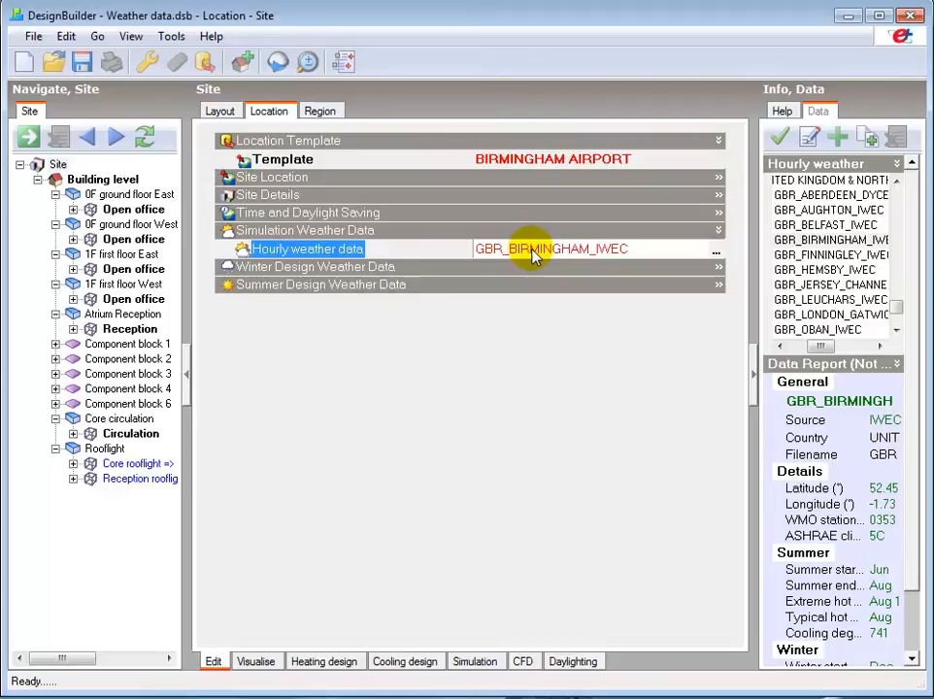
click(892, 254)
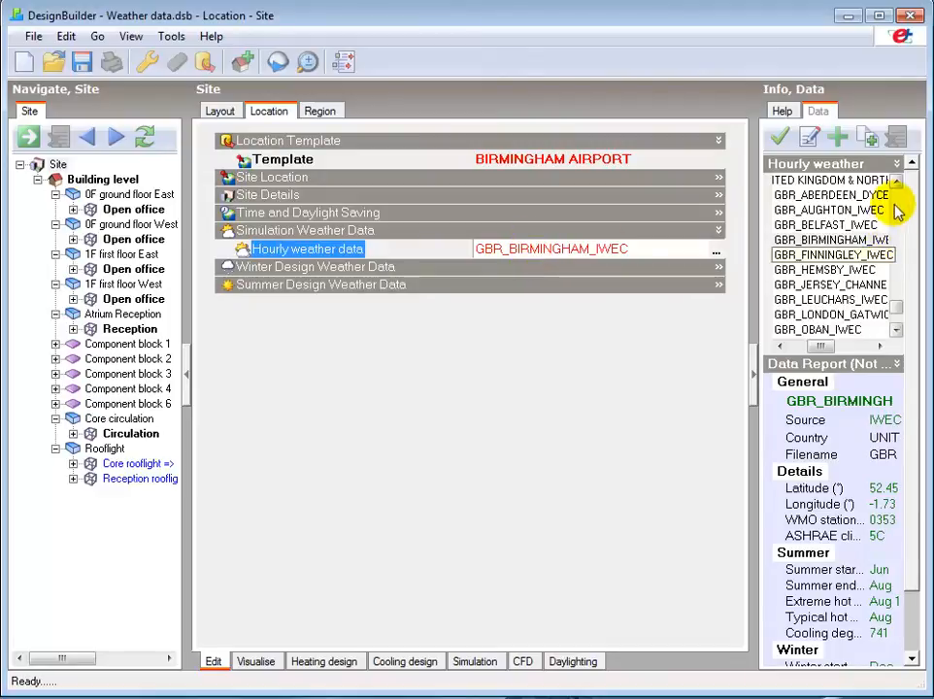
click(837, 141)
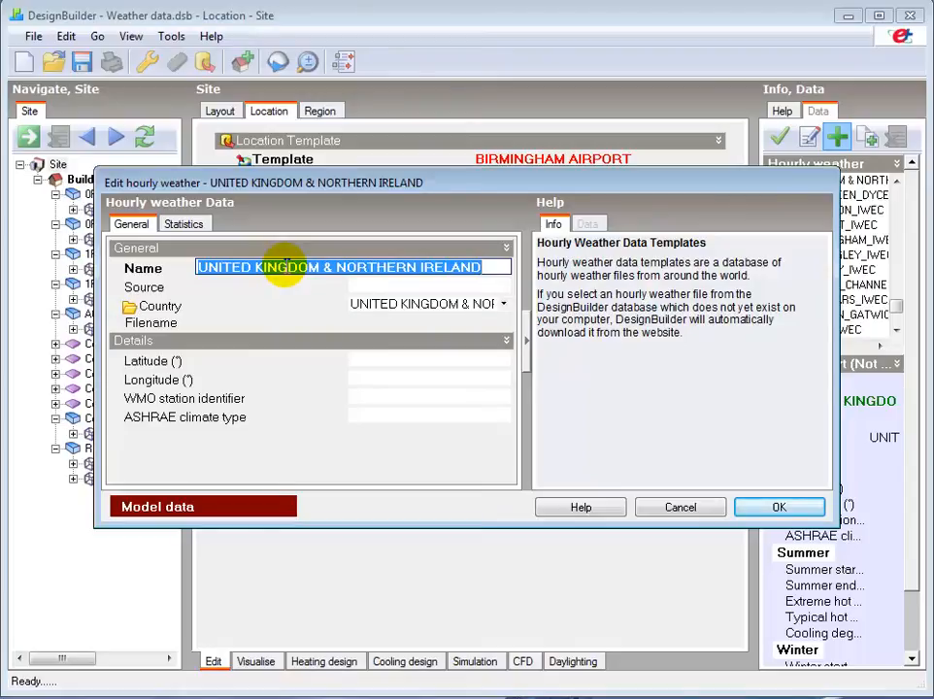
key(ctrl+v)
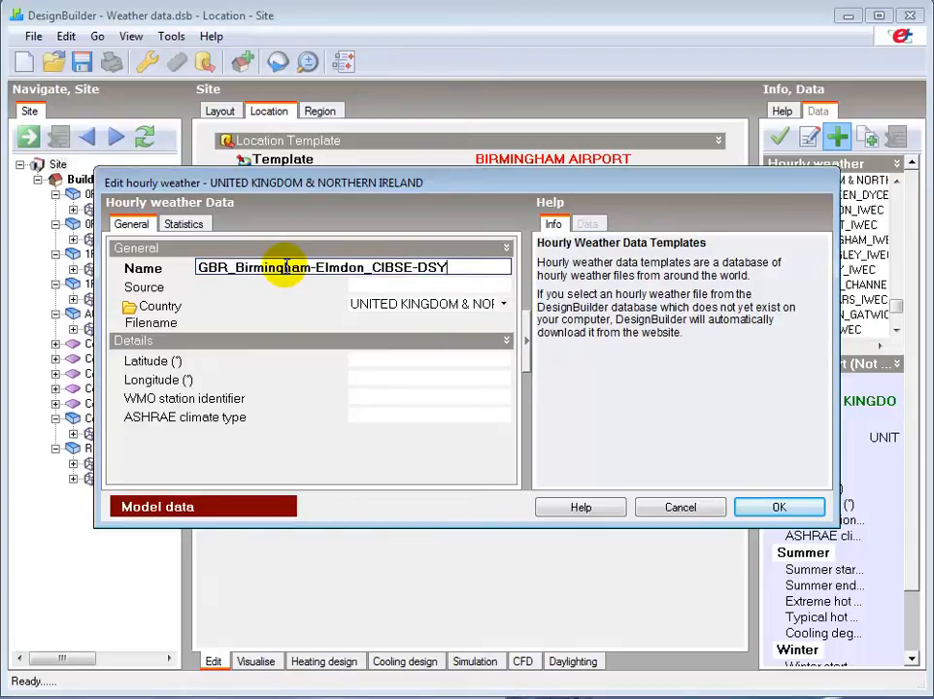
Set the new weather item's filename to GBR_Birmingham-Elmdon_CIBSE-DSY.epw from the Weather Data folder.
click(284, 285)
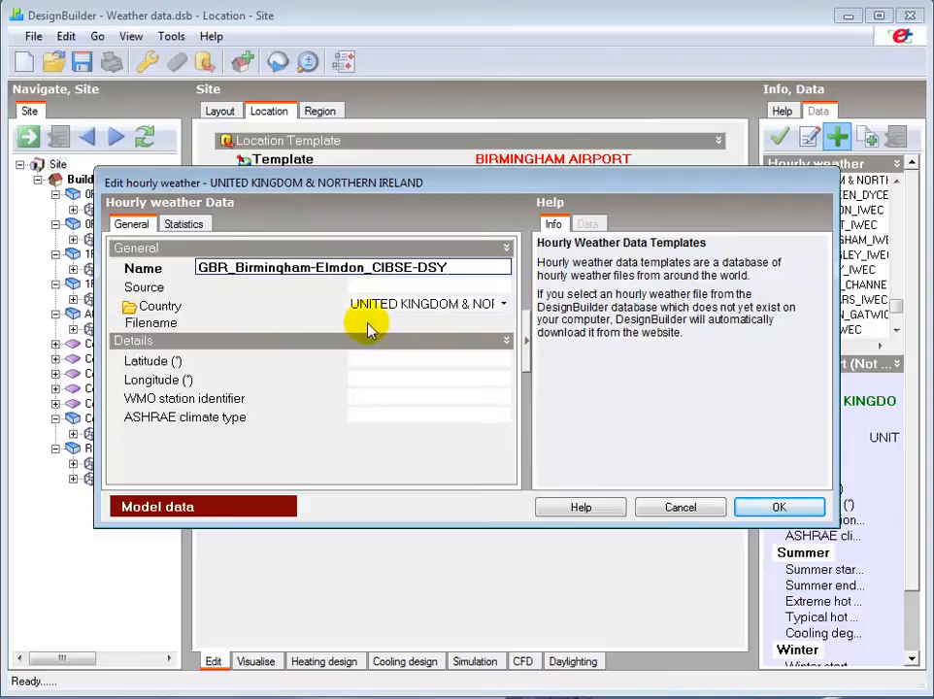
click(370, 327)
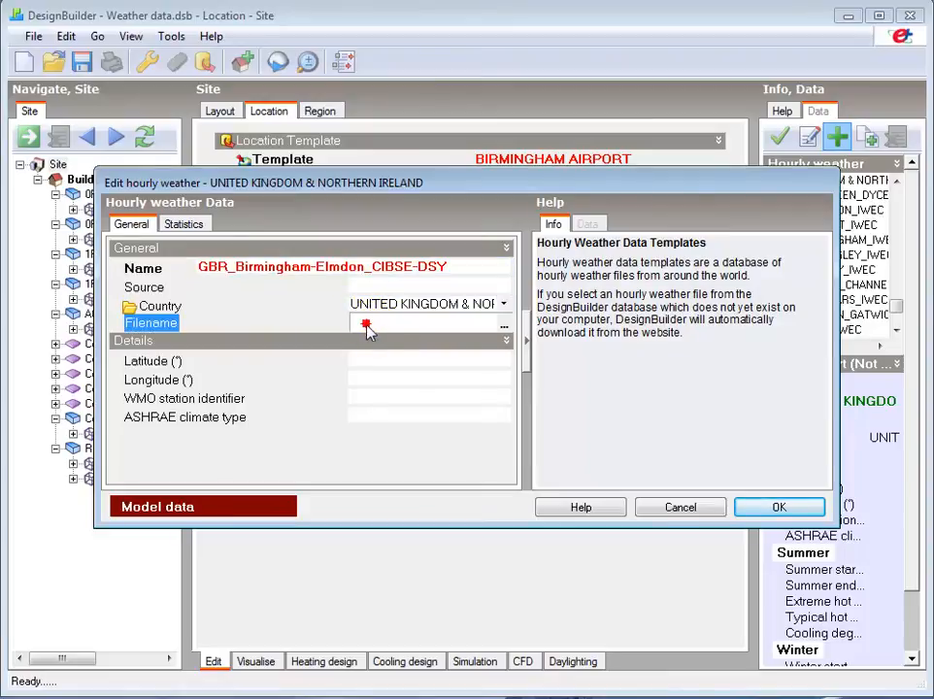
click(504, 329)
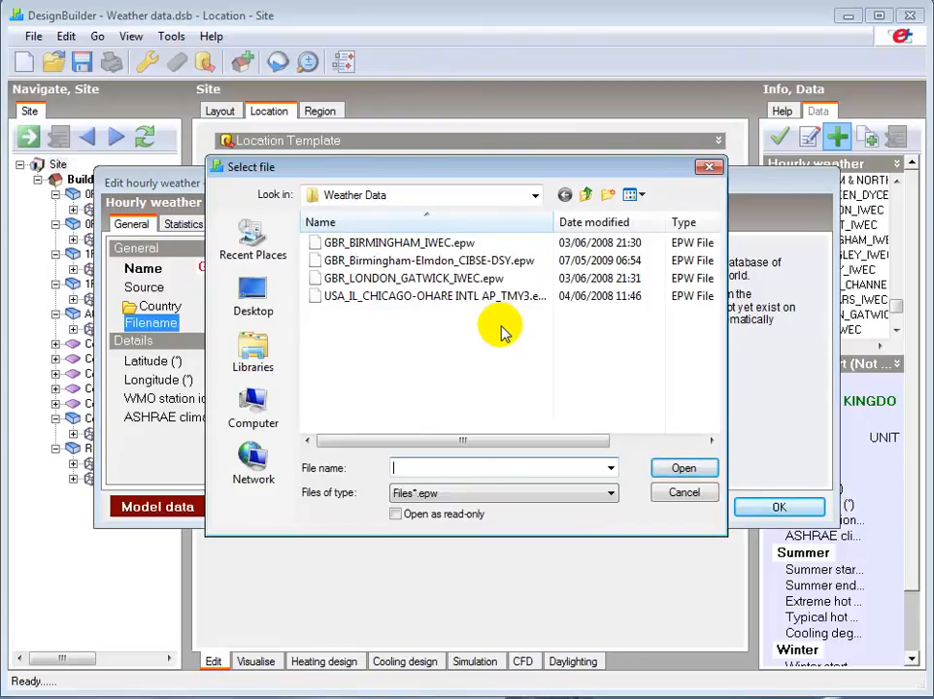
click(407, 265)
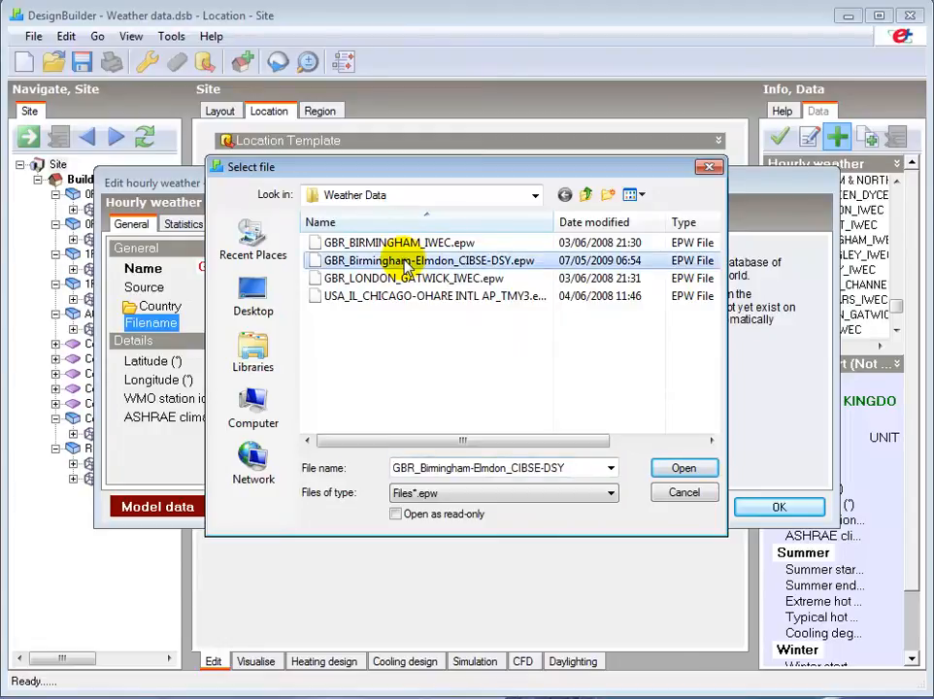
click(680, 470)
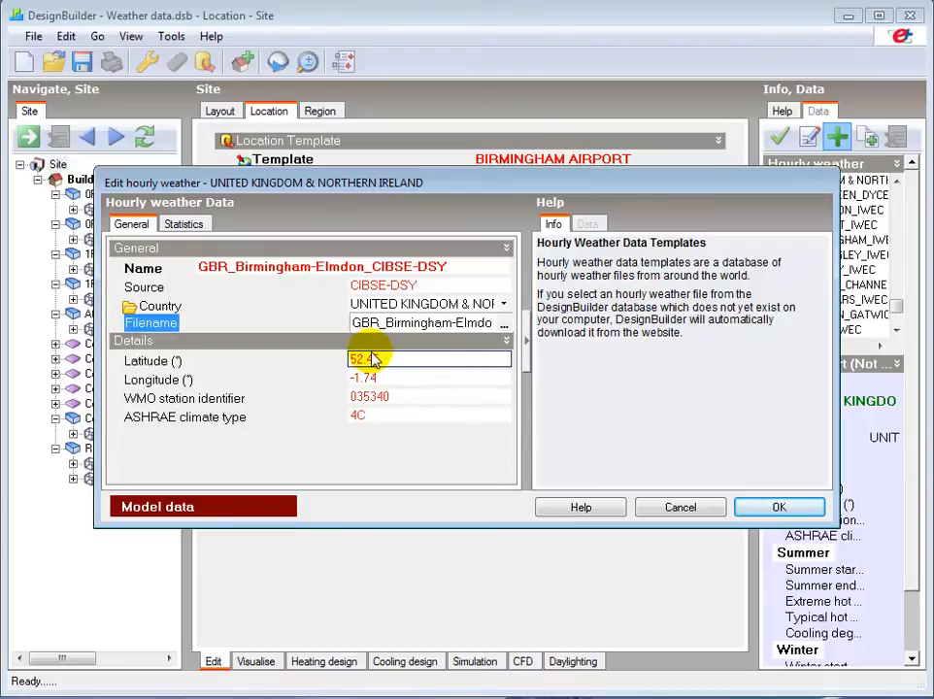
Check the item's statistics, then save the new hourly weather item and decline selecting it for the site yet.
click(185, 225)
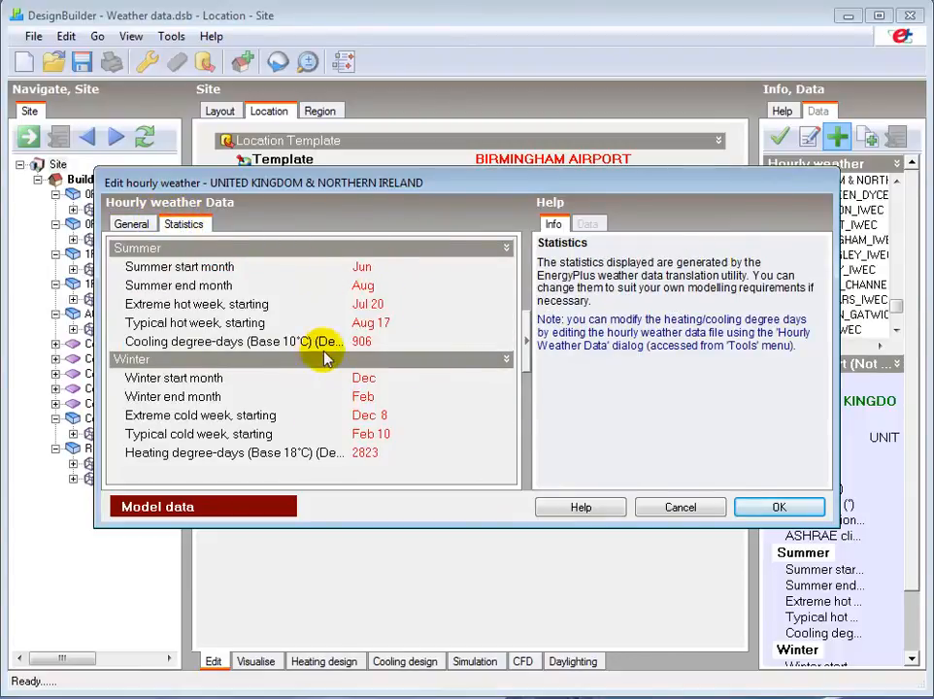
click(129, 227)
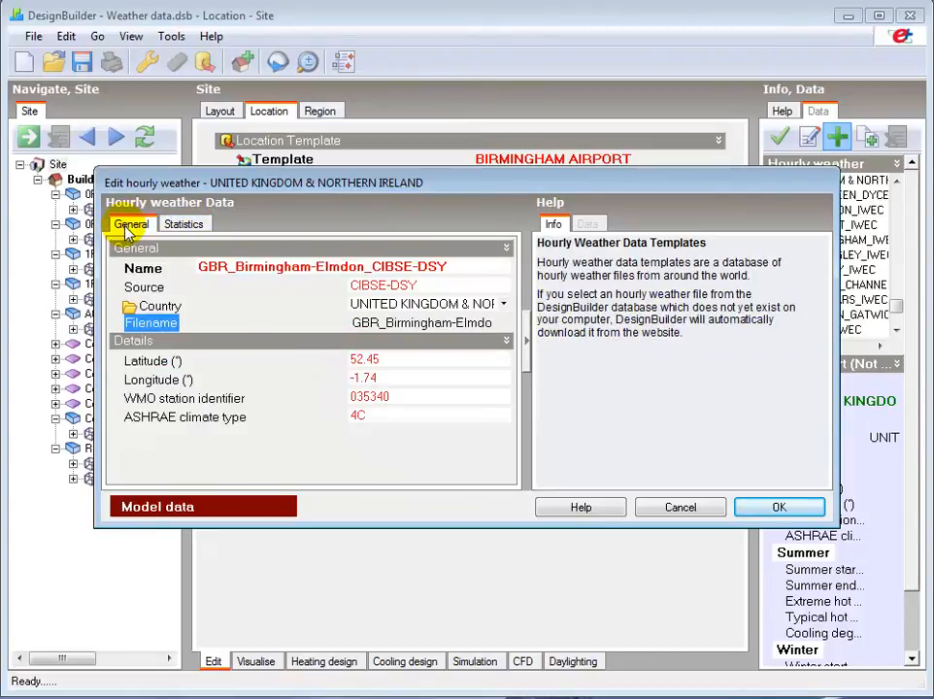
click(782, 507)
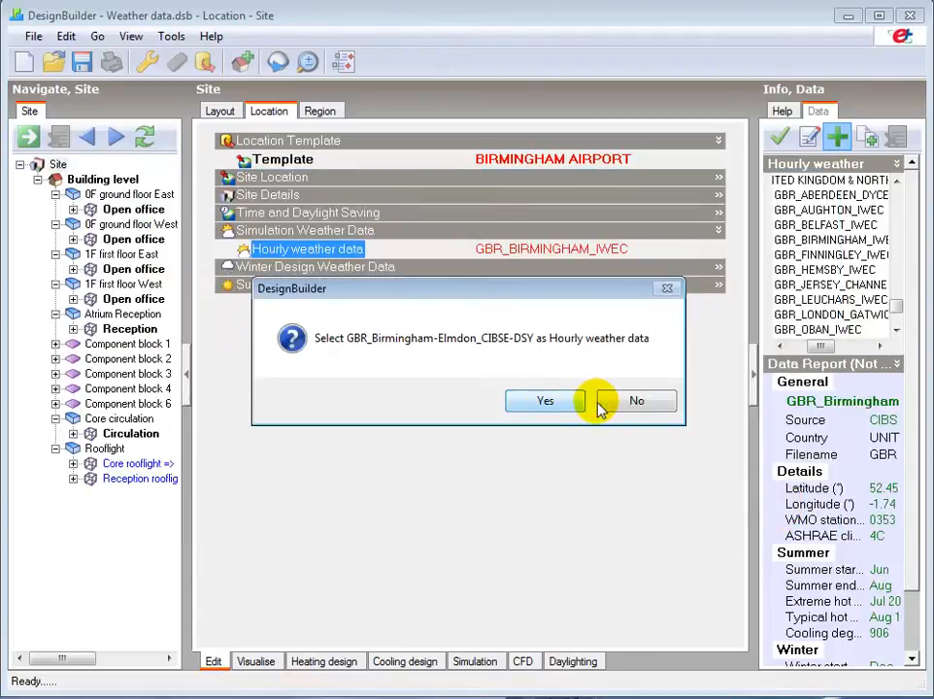
click(640, 401)
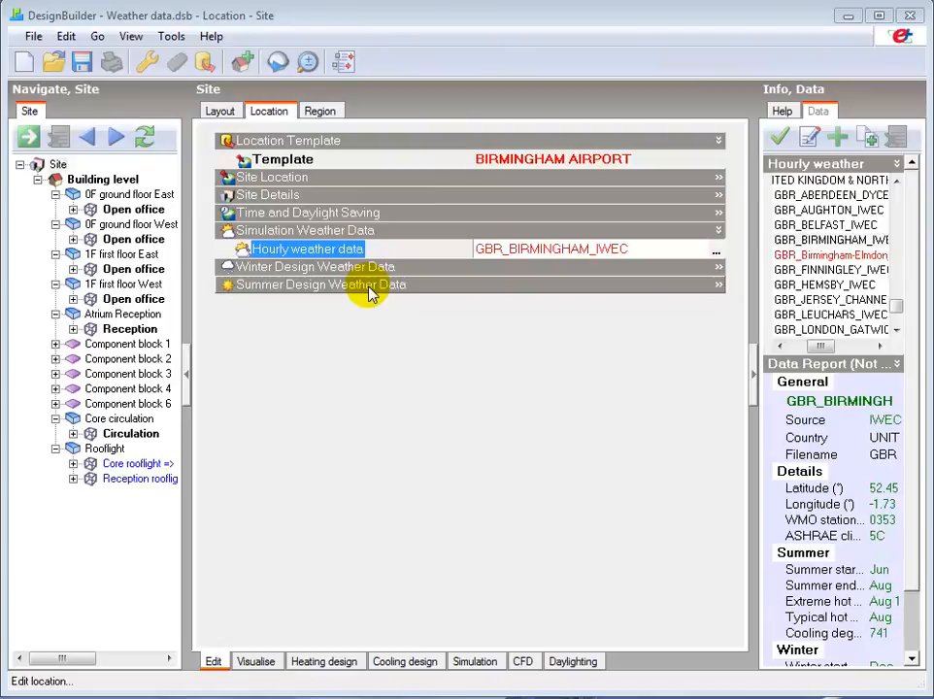
Open the hourly weather data tool on the Weather Data folder and tick GBR_Birmingham-Elmdon_CIBSE-DSY.epw for processing.
click(170, 37)
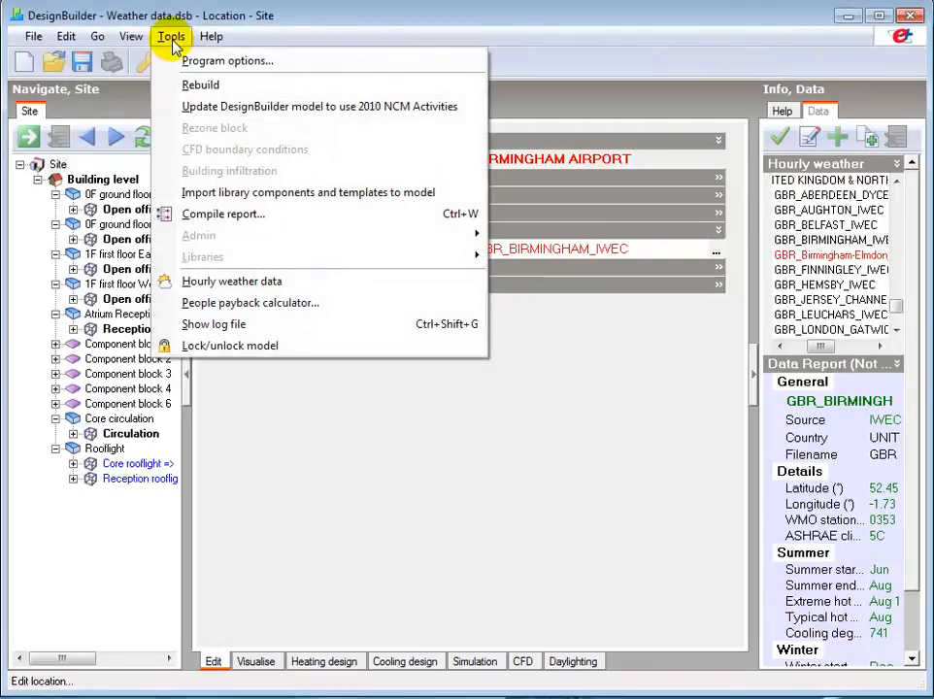
click(230, 282)
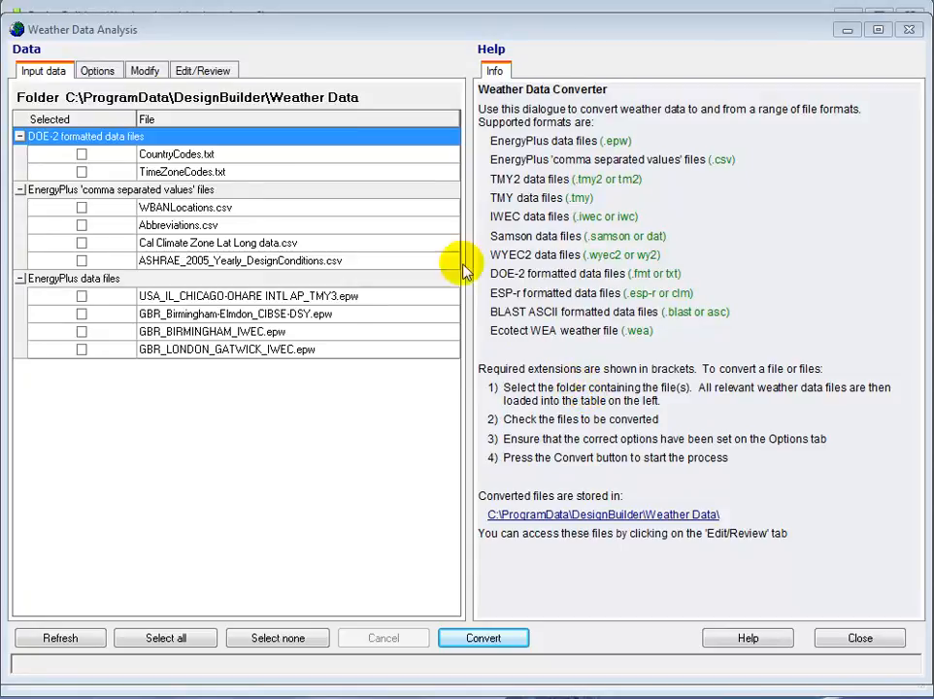
click(394, 99)
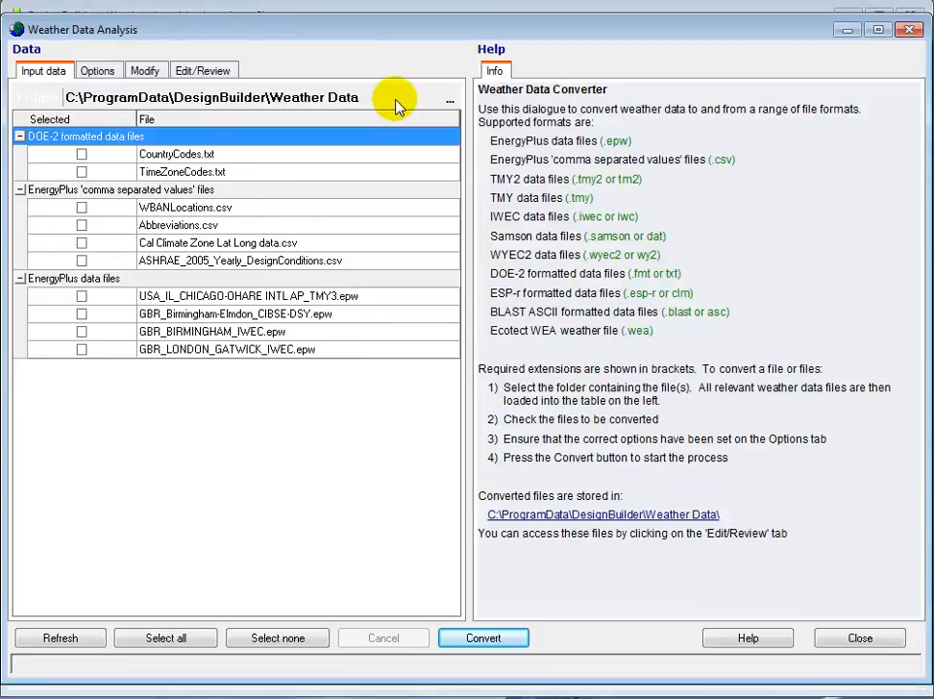
click(449, 98)
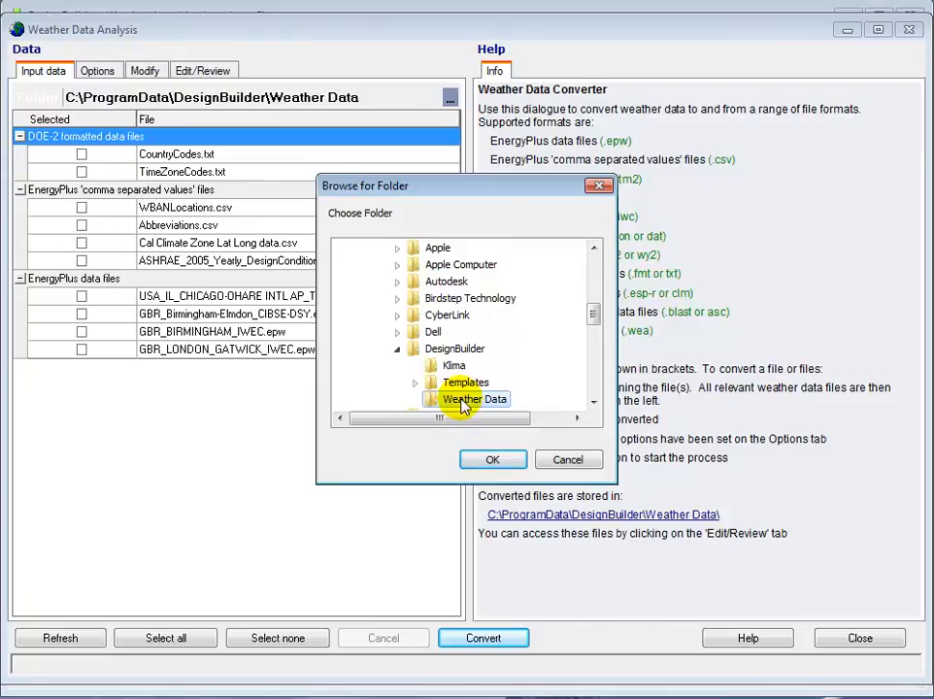
click(493, 462)
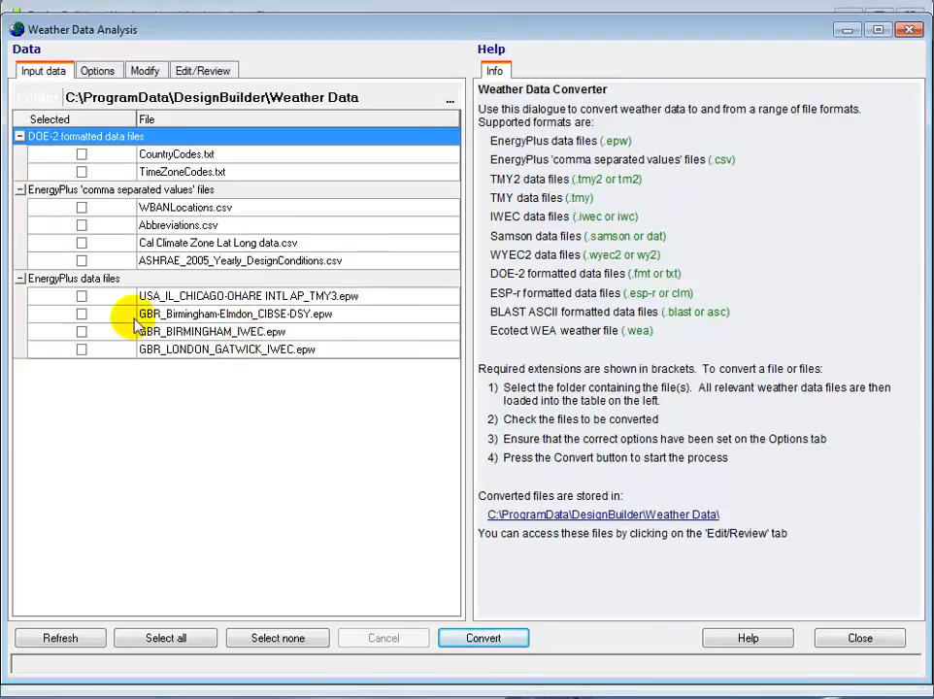
click(82, 314)
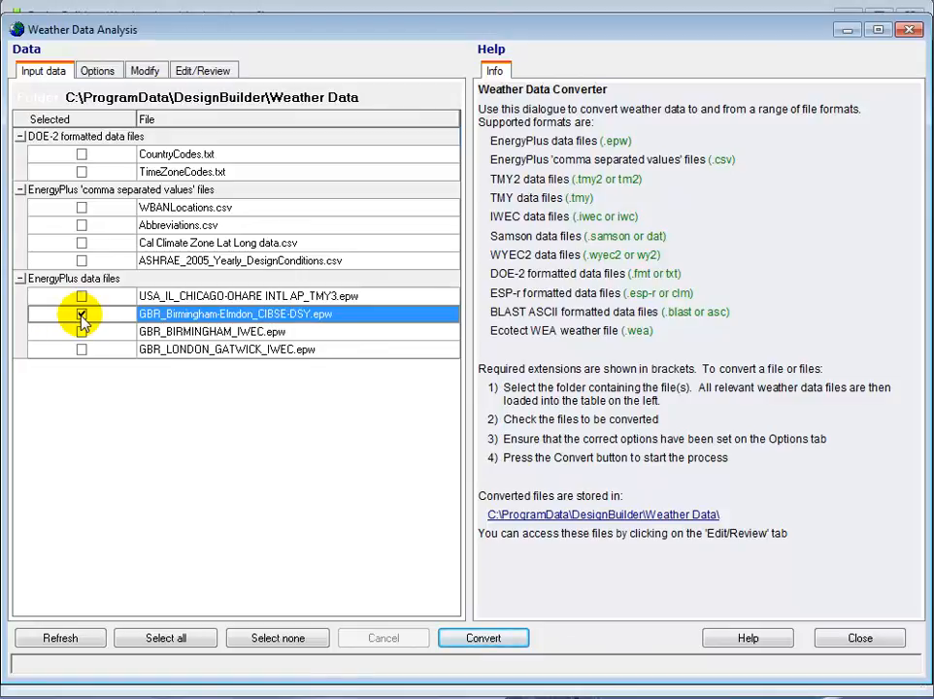
Review the Options and Modify settings and convert the ticked weather file.
click(103, 76)
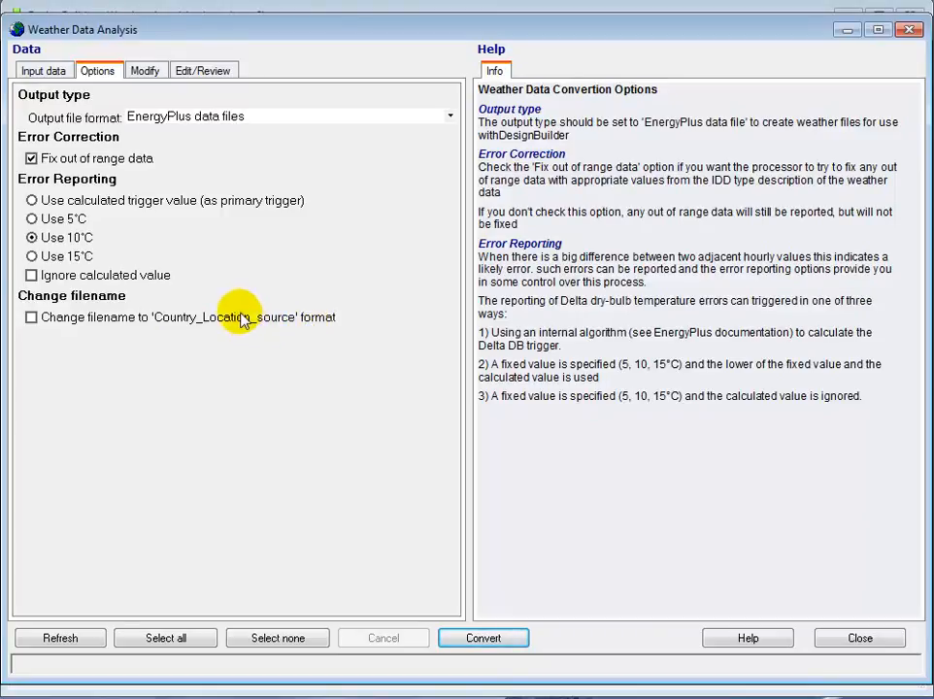
click(144, 72)
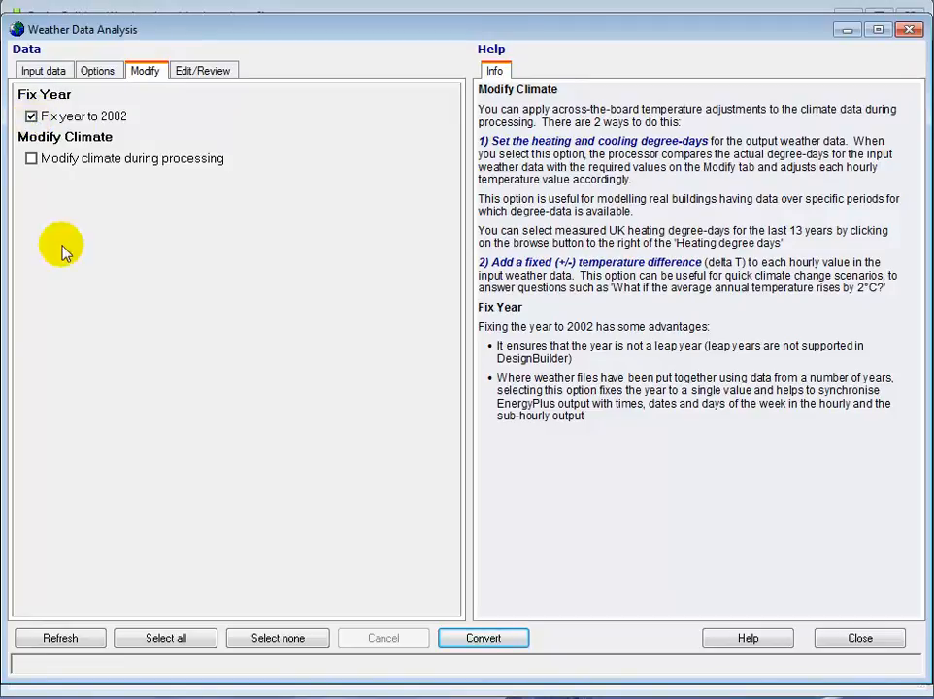
click(483, 639)
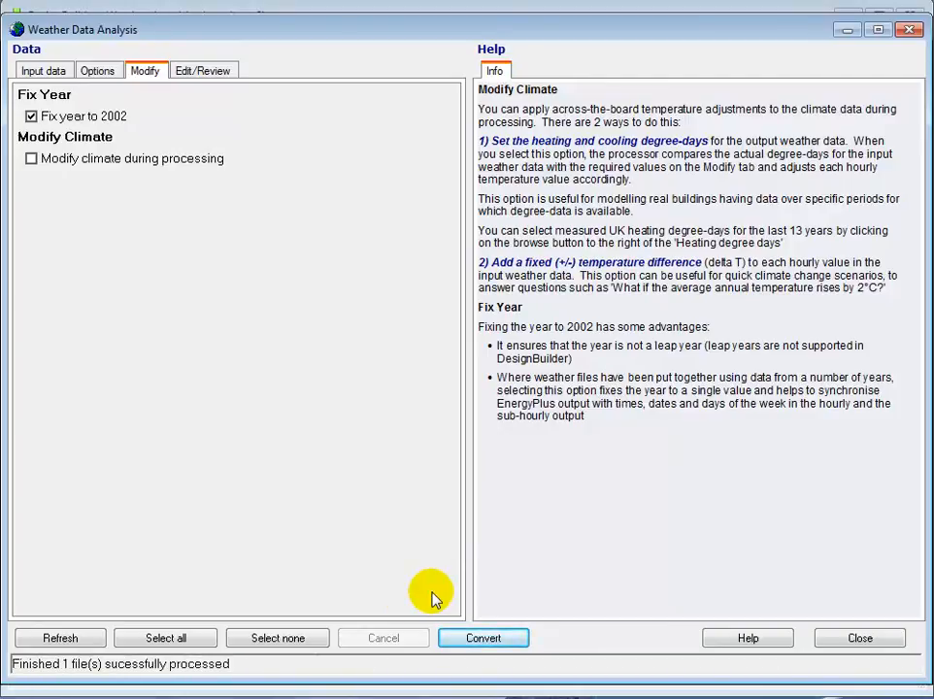
Open the converted files folder to inspect the generated Birmingham-Elmdon files, then close it.
click(280, 638)
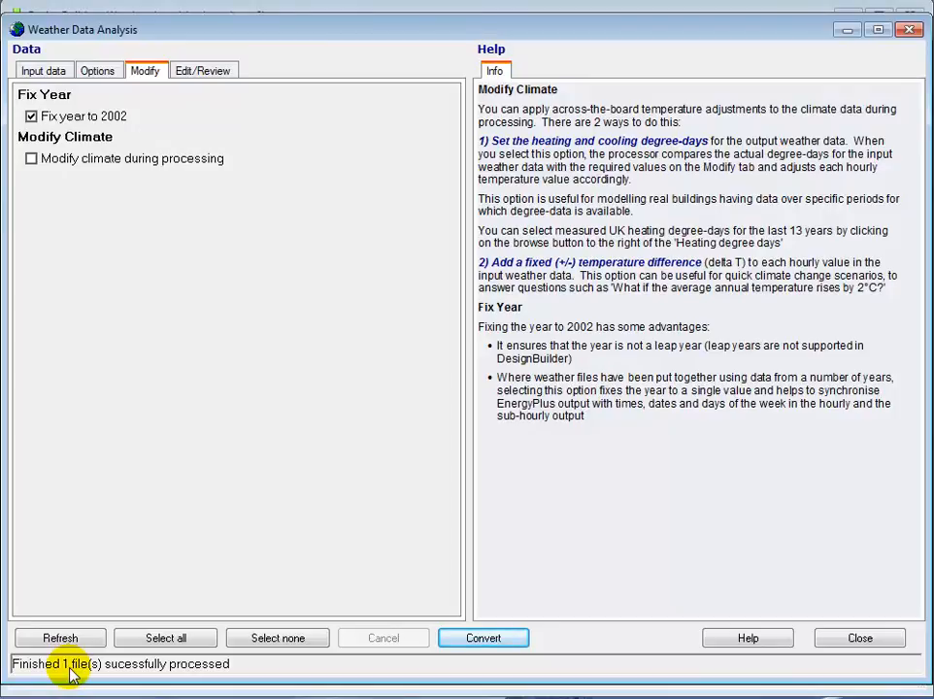
click(44, 72)
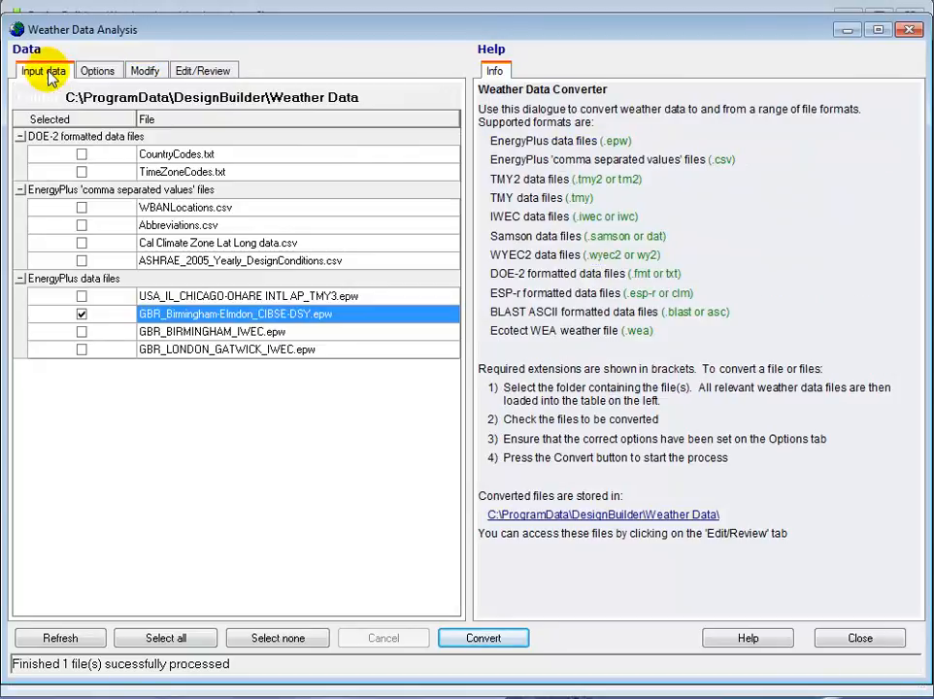
click(588, 515)
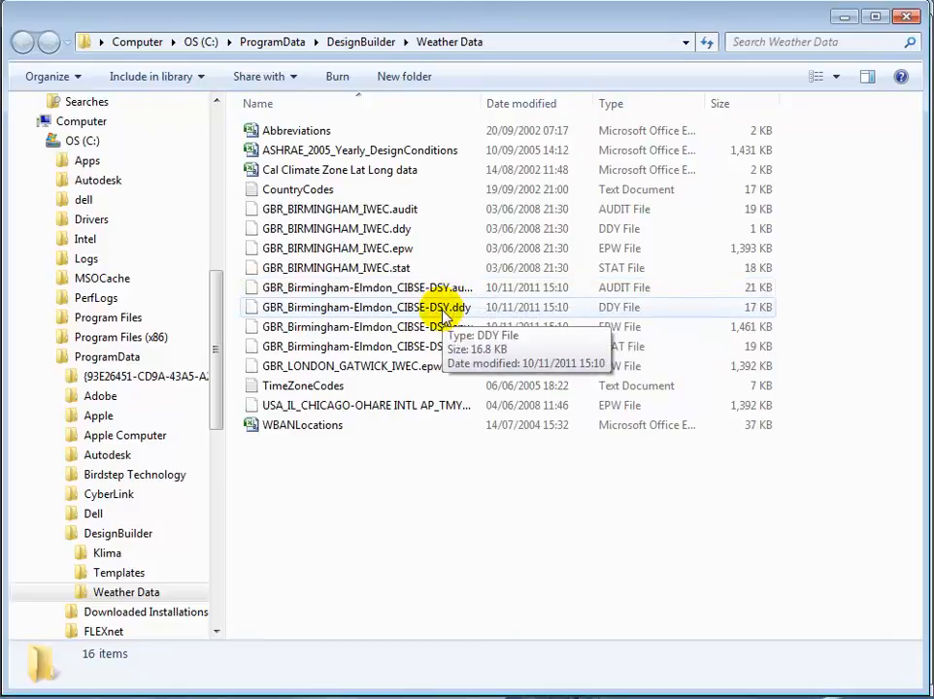
click(907, 18)
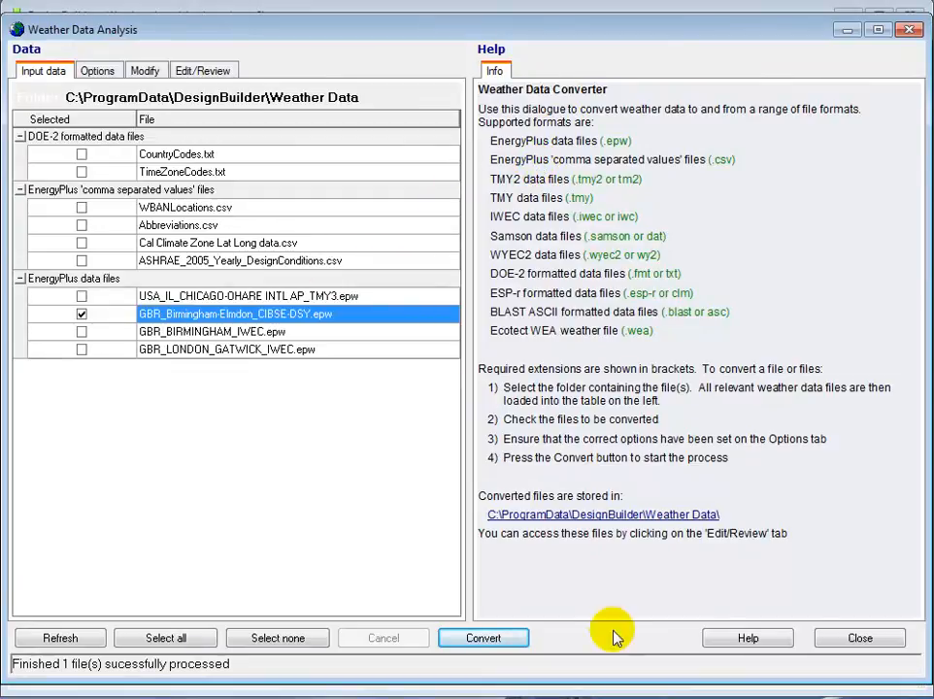
Close the weather tool and select GBR_Birmingham-Elmdon_CIBSE-DSY as the site's hourly weather data.
click(845, 639)
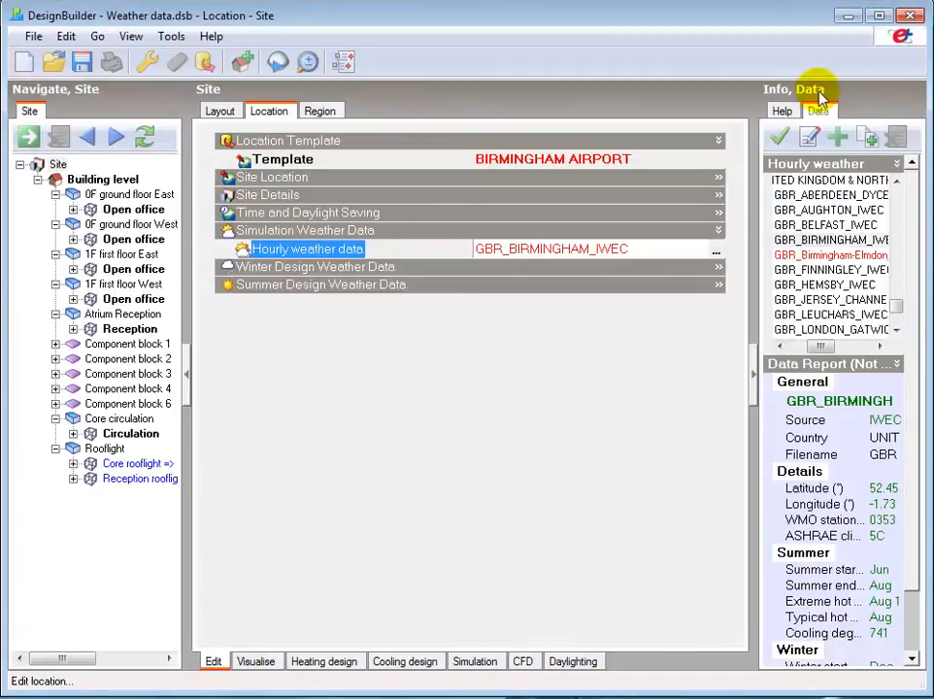
click(812, 258)
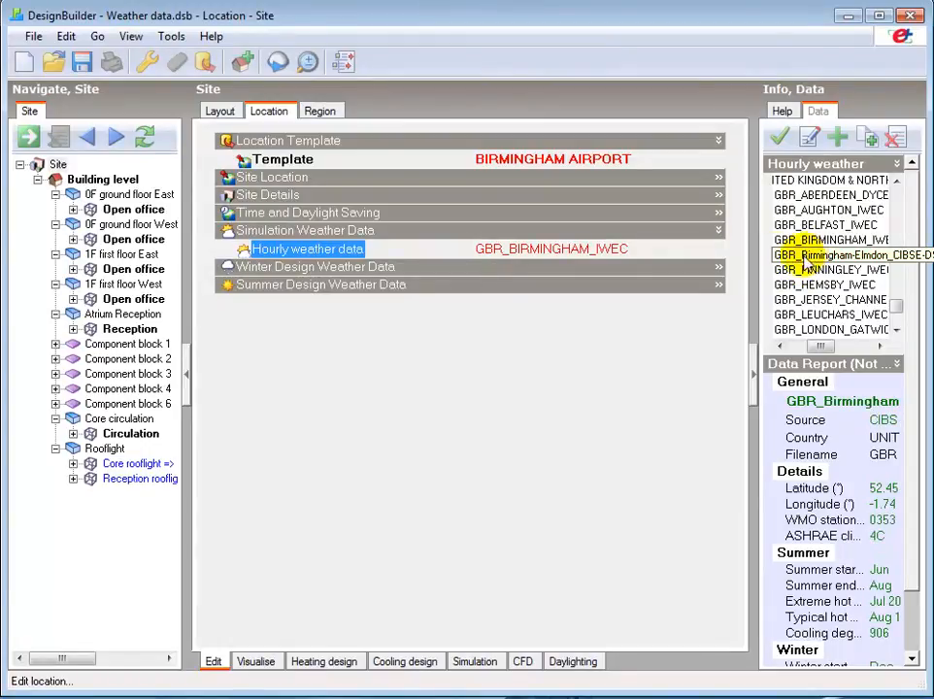
click(781, 139)
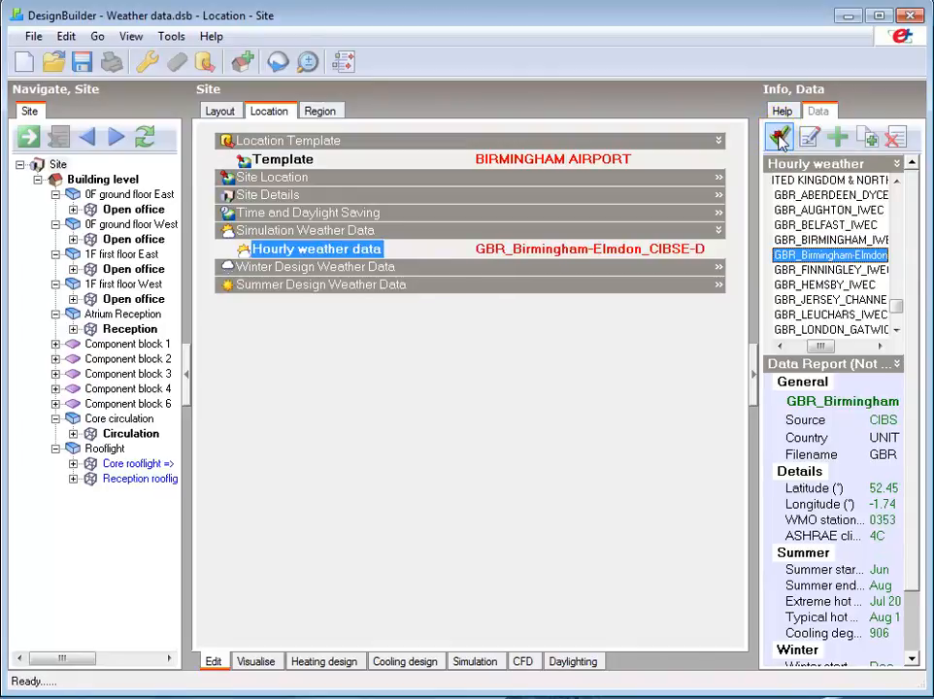